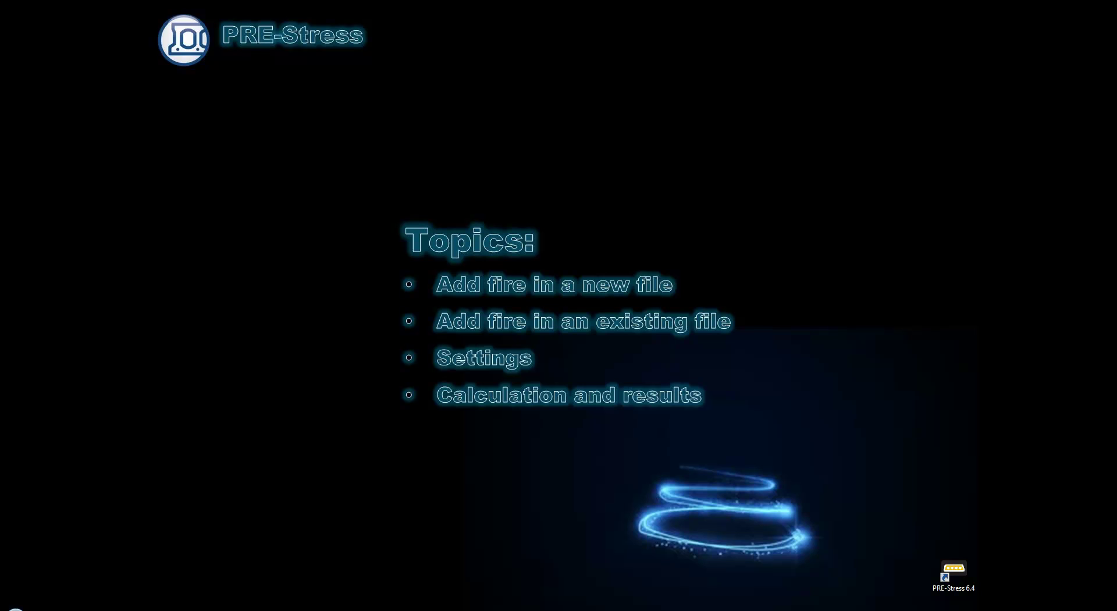
Launch PRE-Stress 6.4 from its desktop shortcut
double_click(956, 567)
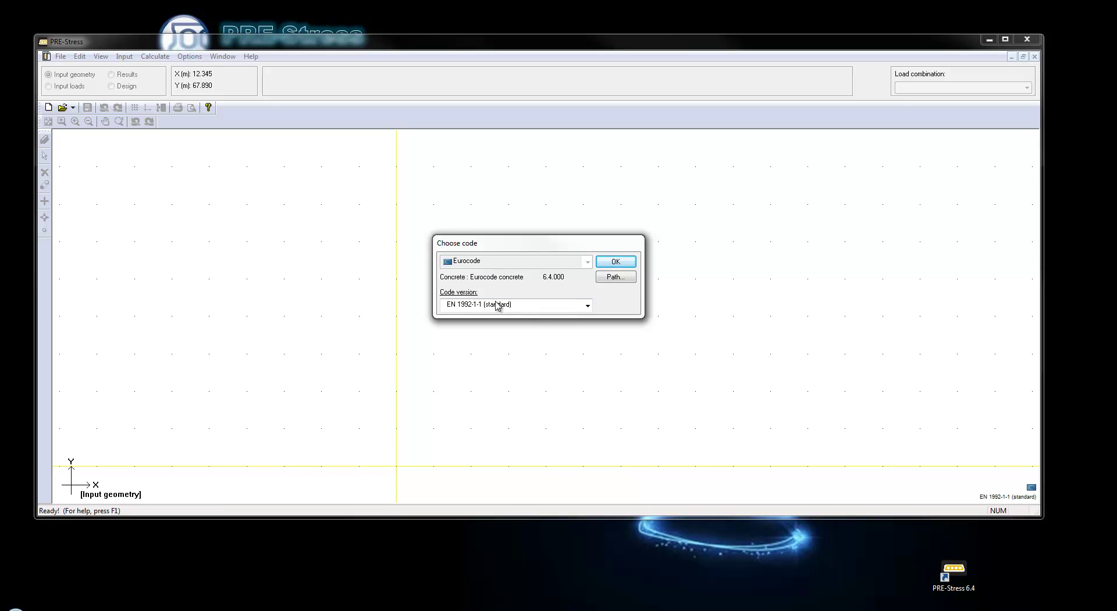
Accept Eurocode EN 1992-1-1 (standard) as the design code and reposition the Prestressed input window
click(614, 263)
drag(481, 235, 524, 175)
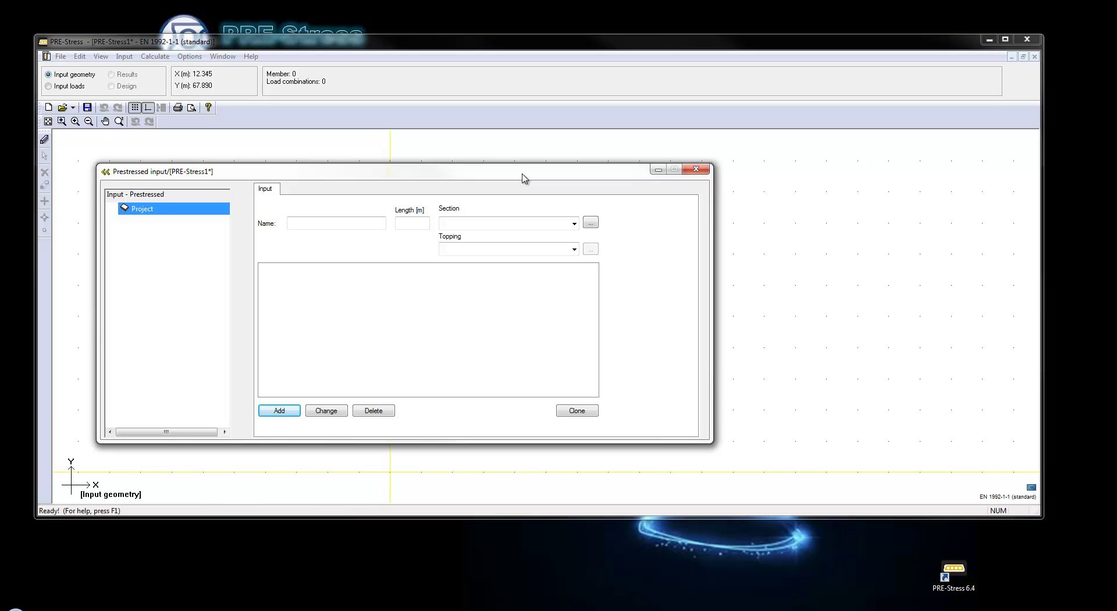
Enter beam D 201, 12.000 m long, with the TT 240/54 variable T-section
click(318, 225)
text(D 201)
click(406, 223)
text(10)
click(590, 222)
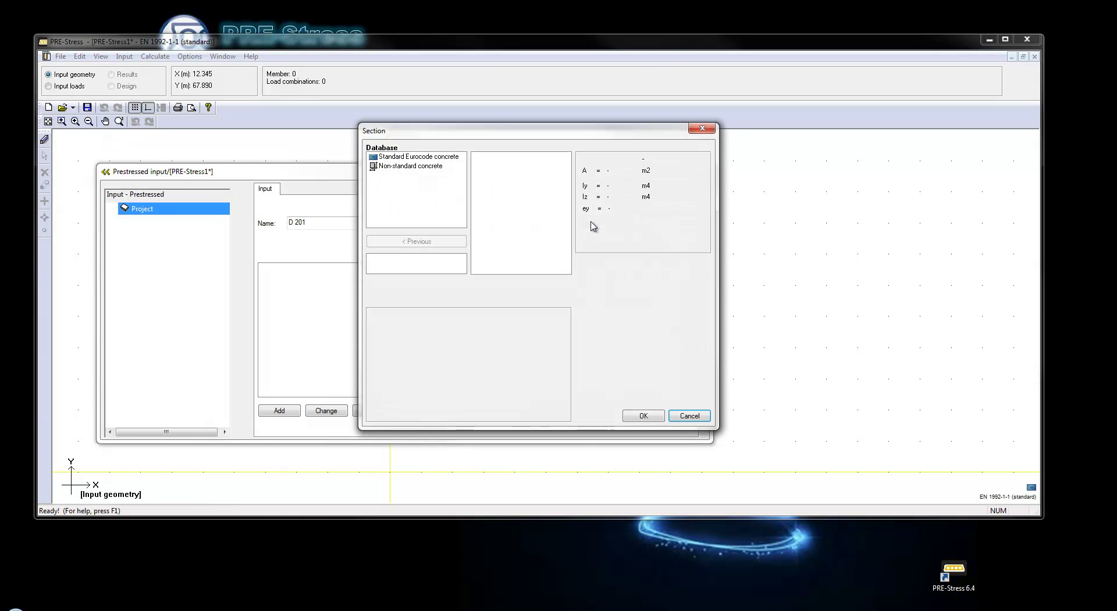
click(398, 167)
click(514, 186)
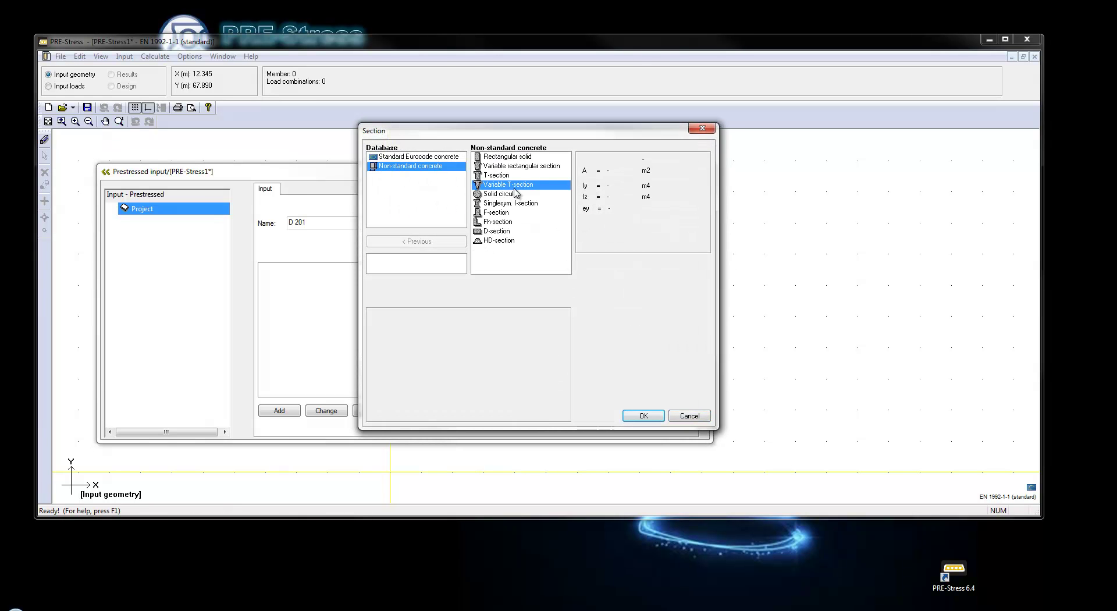
click(511, 157)
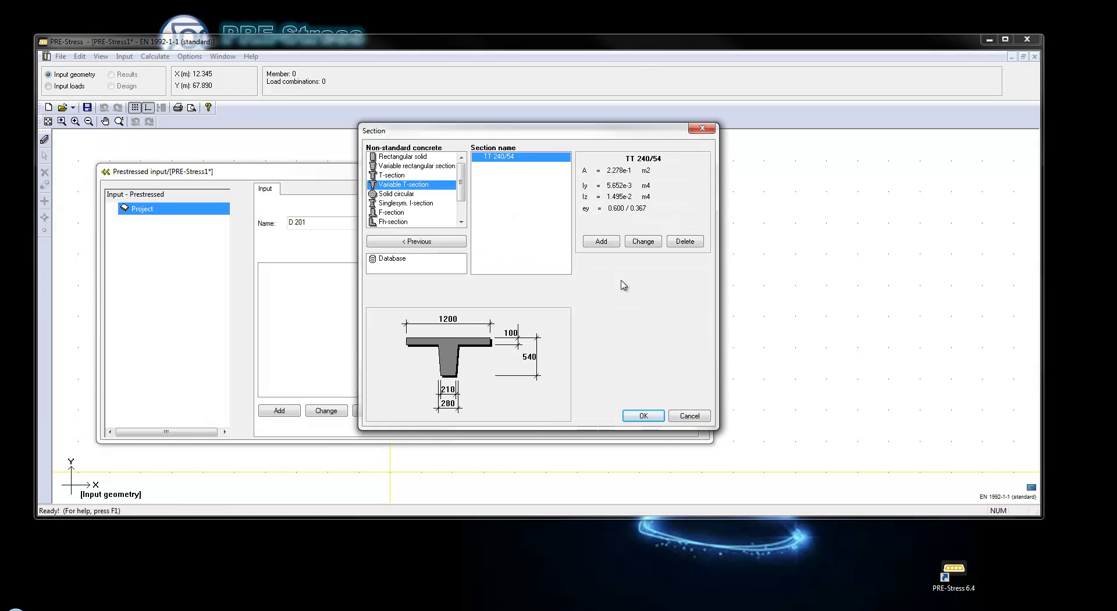
click(644, 414)
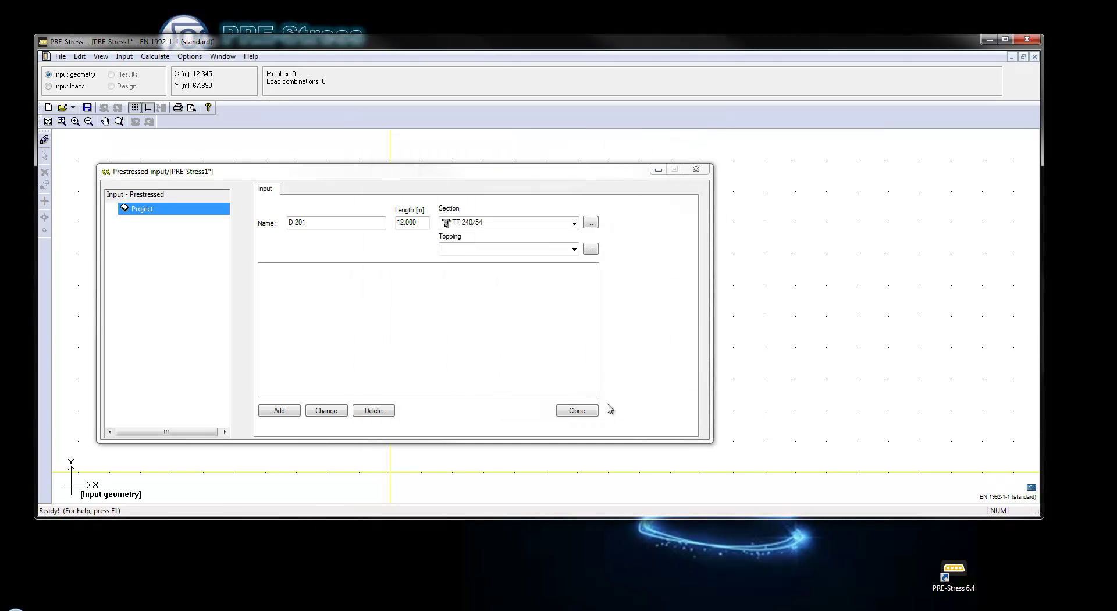
Add beam D 201 with loadcases Deadload and Live load plus a default fire load combination
click(285, 411)
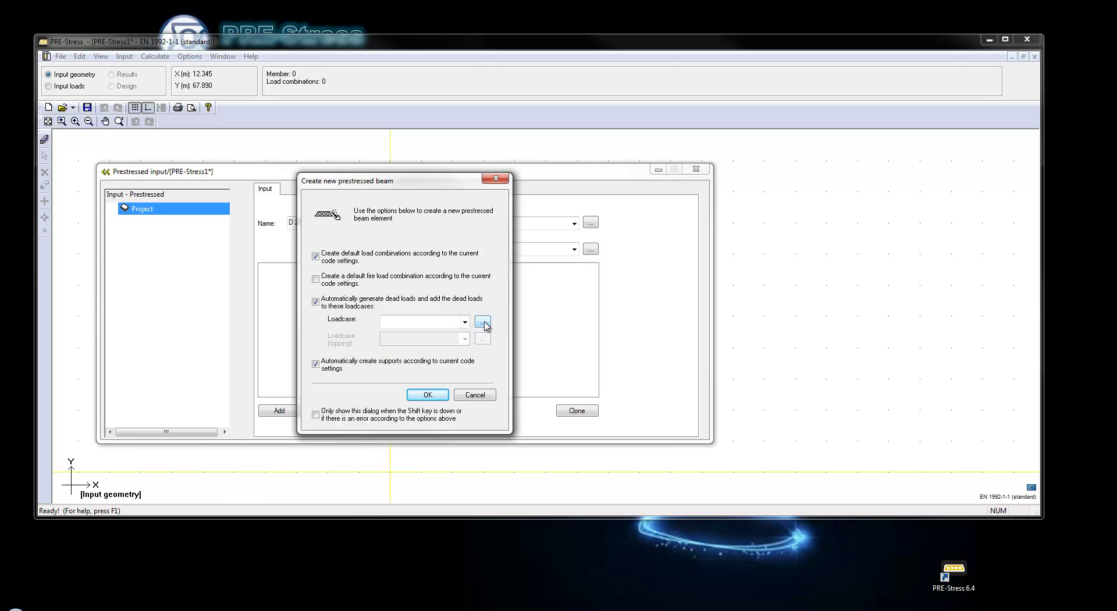
click(483, 324)
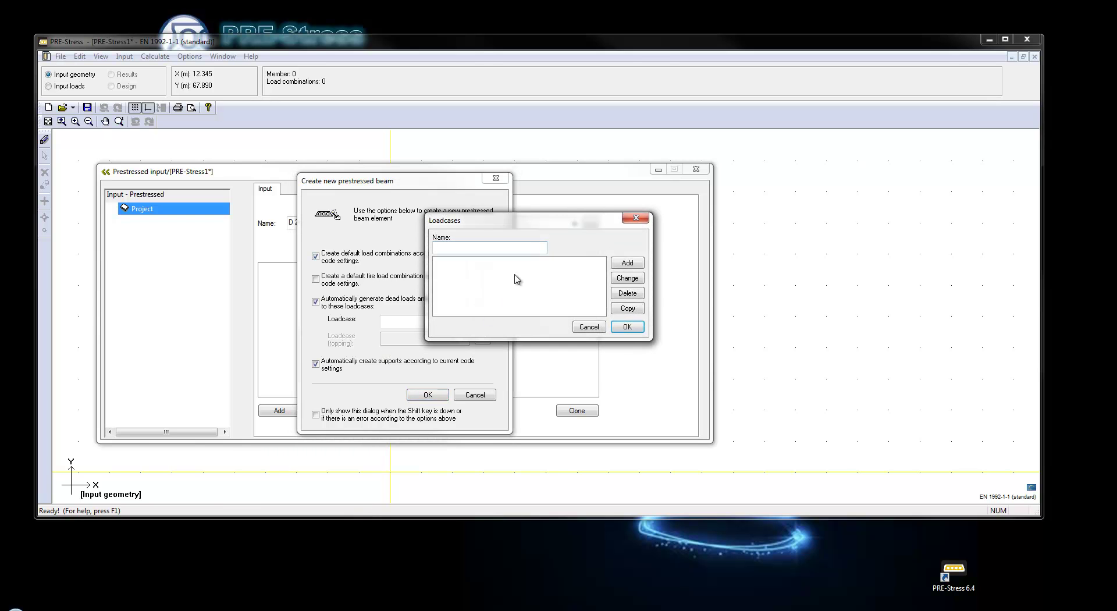
text(Deadload)
click(636, 263)
click(474, 244)
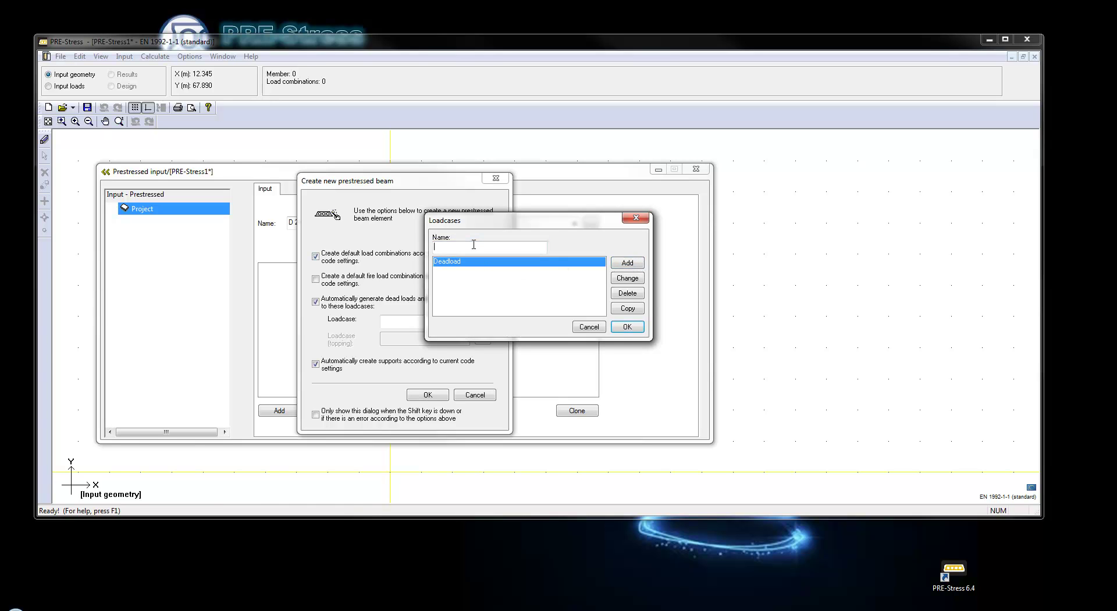
text(Live load)
click(629, 263)
click(627, 326)
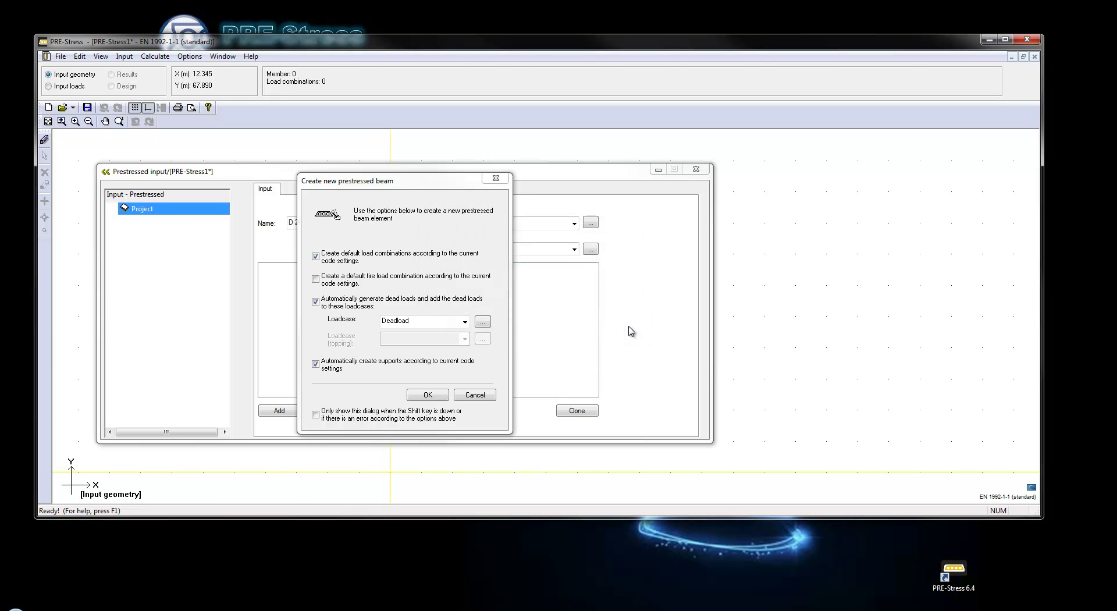
click(316, 279)
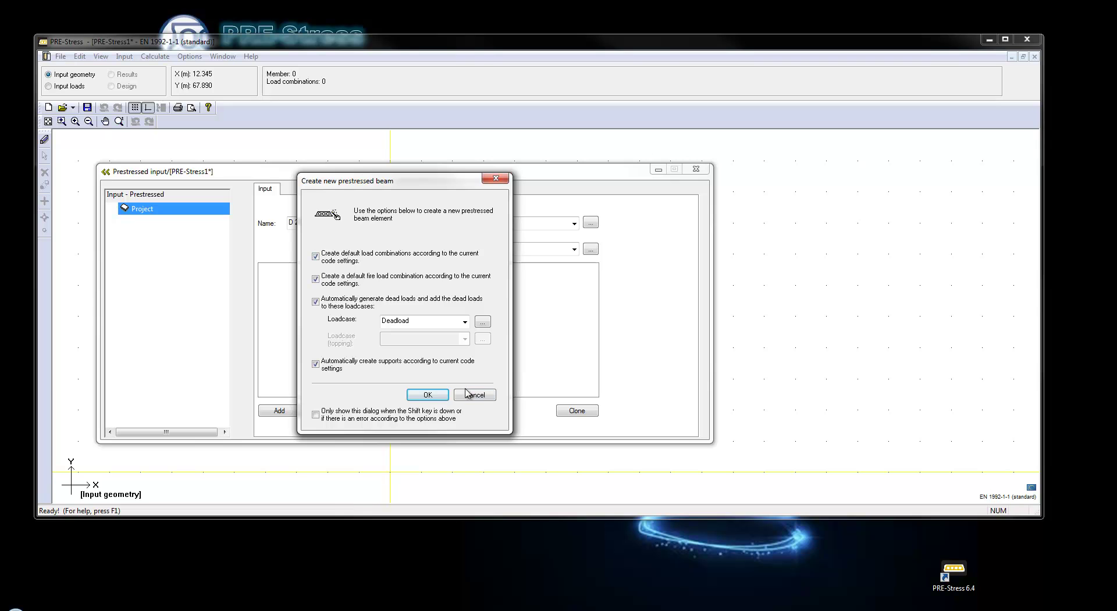
click(435, 396)
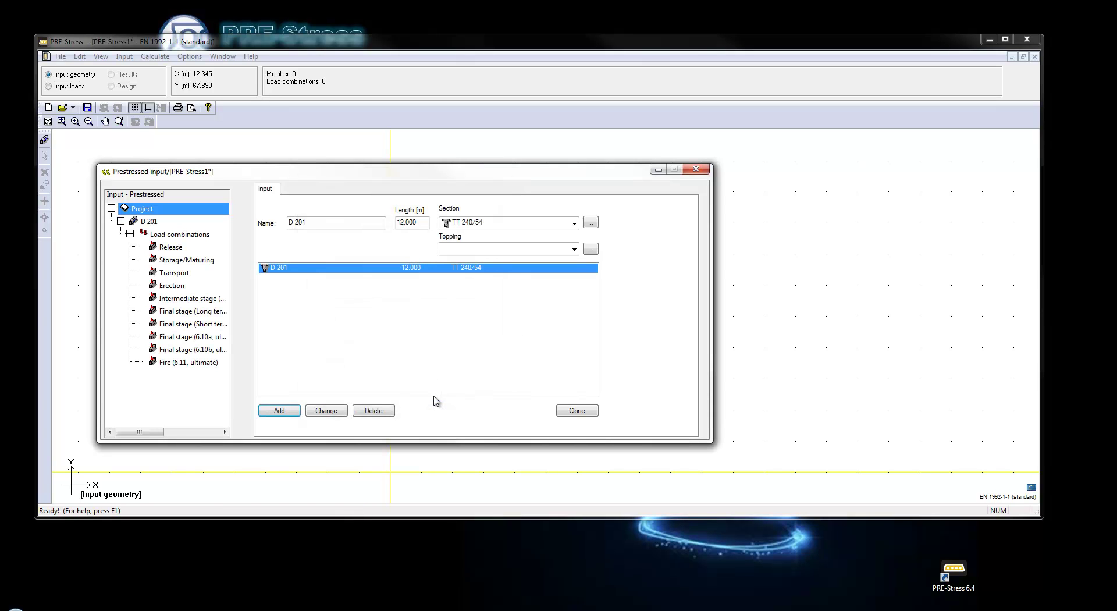
Display D 201's ten load combination diagrams, Release through Fire (6.11, ultimate), on the full canvas
click(174, 235)
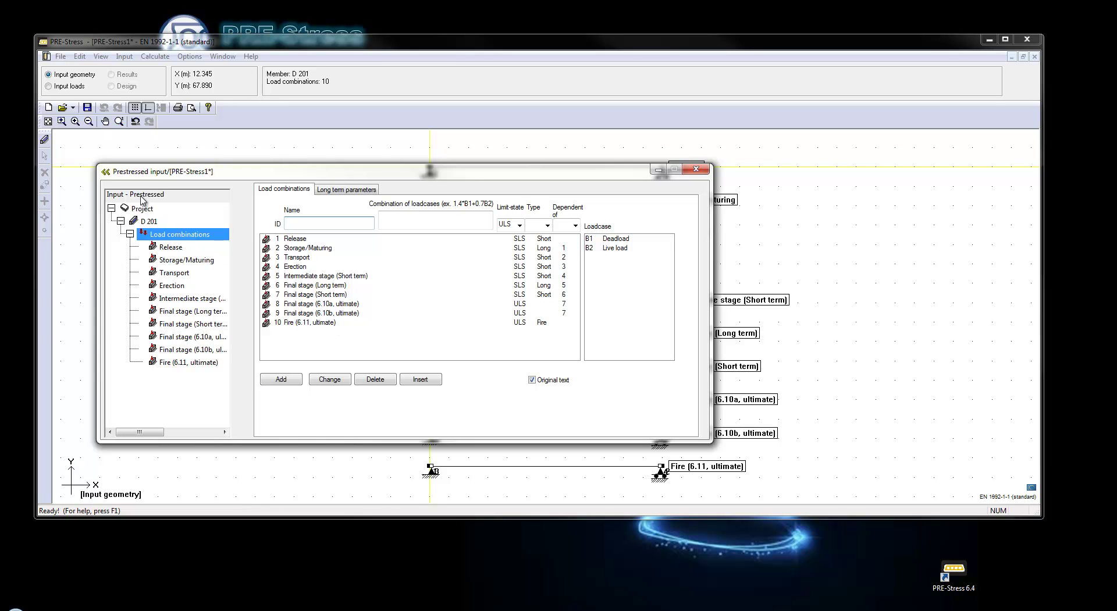
click(106, 172)
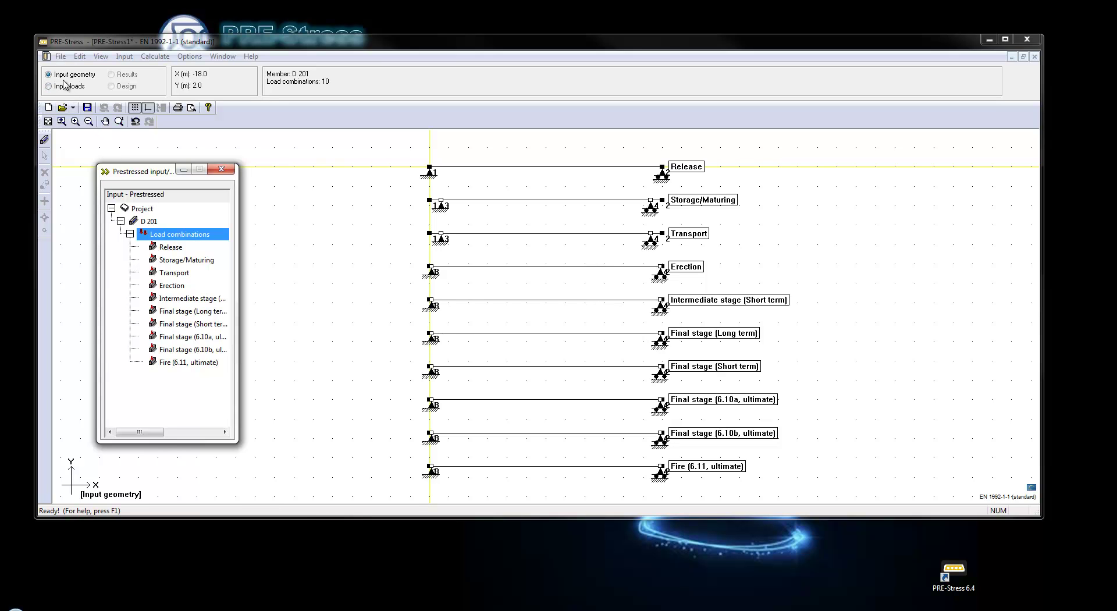
click(61, 57)
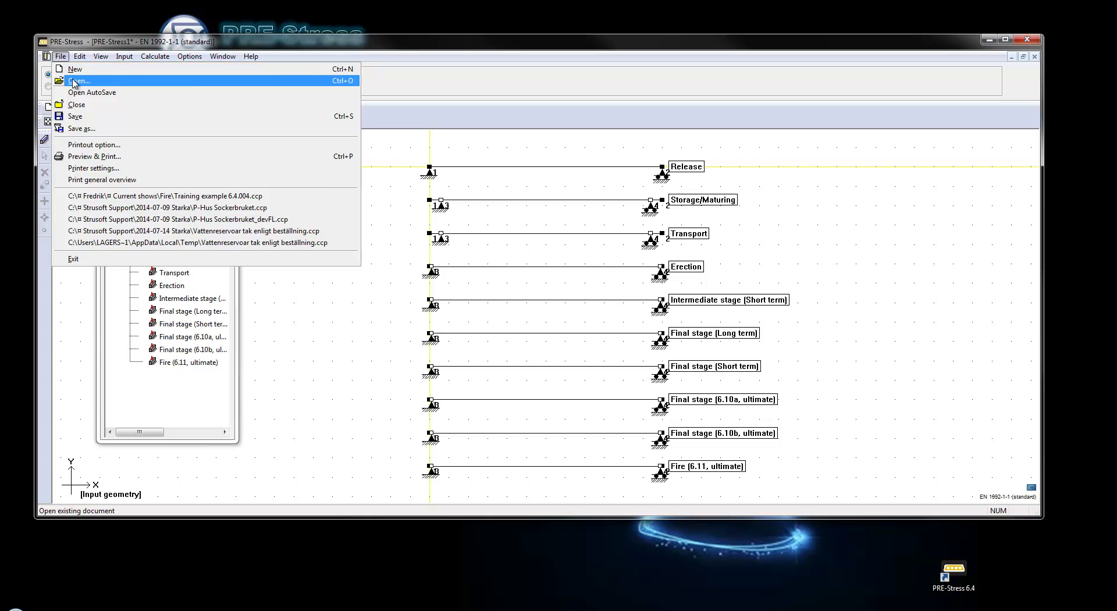
Open Training example 6.4.004 fire.ccp and move the input window to uncover TT 501's combinations
click(74, 82)
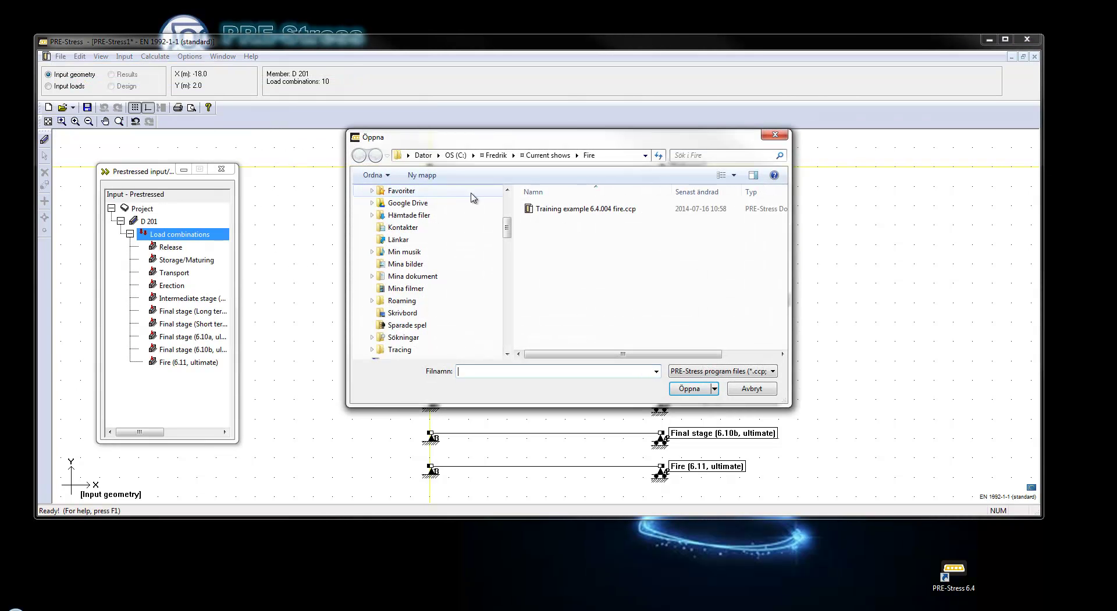
drag(508, 228, 507, 206)
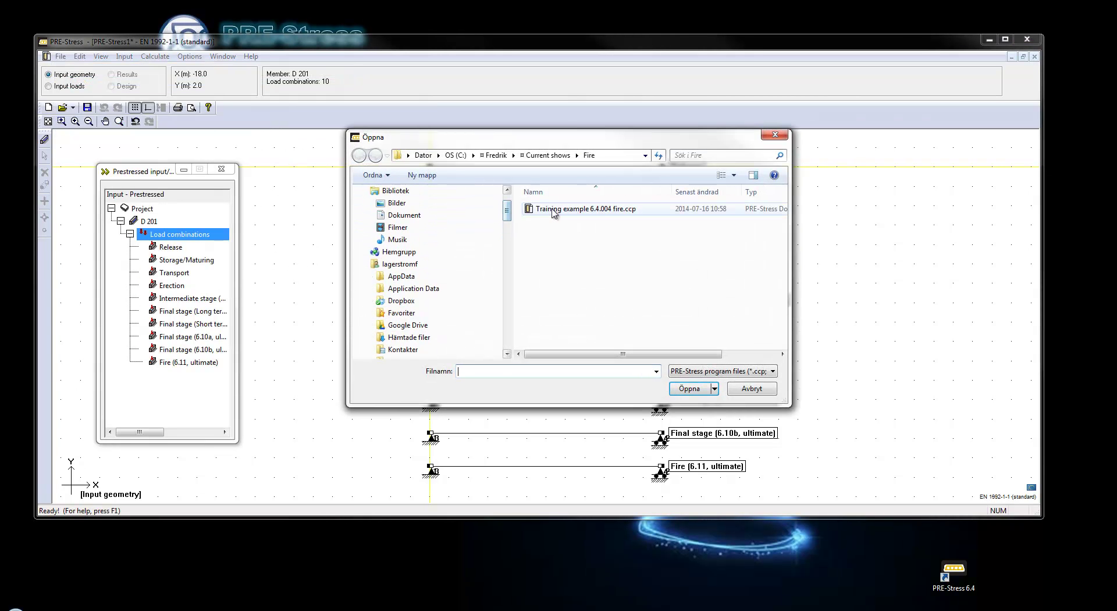
click(588, 209)
click(698, 390)
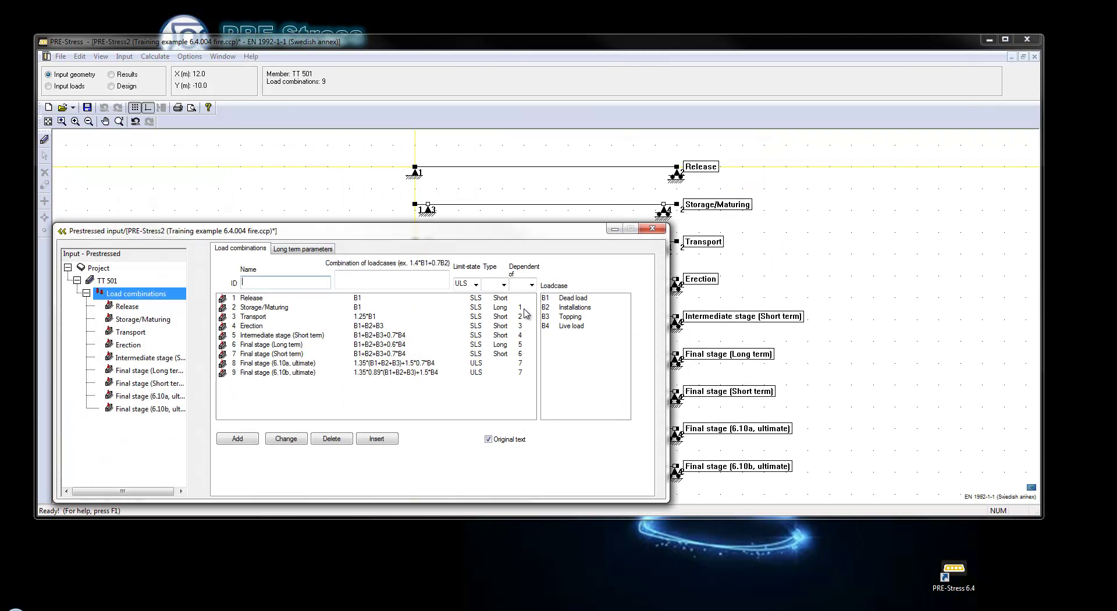
mouse_move(347, 230)
mouse_down()
mouse_move(408, 190)
mouse_move(408, 176)
mouse_up()
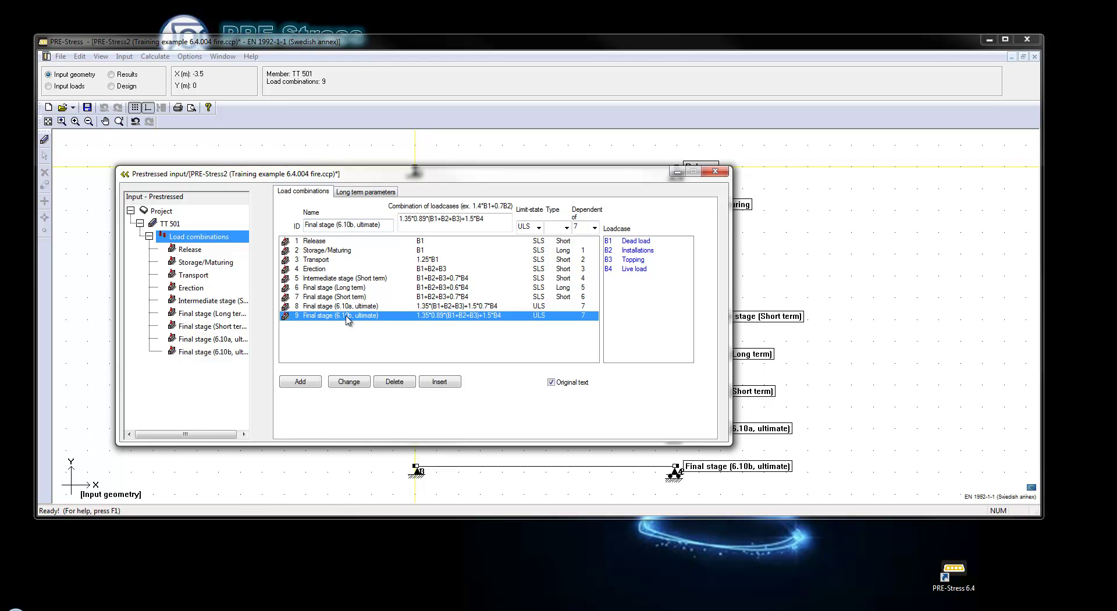
drag(383, 180, 330, 128)
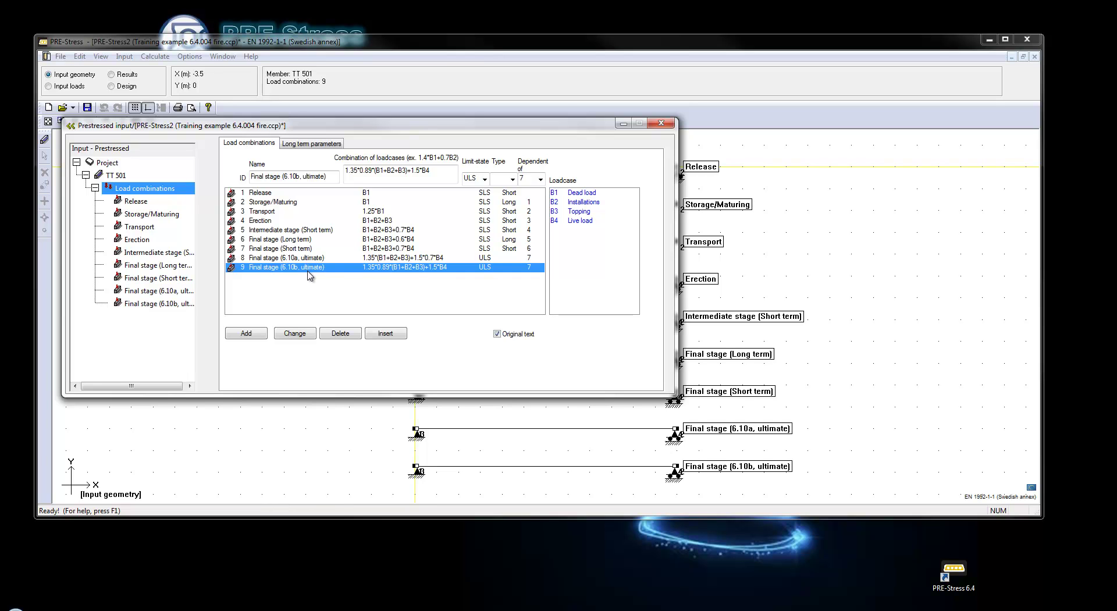
Rename the combination to Fire (6.11) and enter the formula B1+B2+B3+0.7 B4
drag(332, 177, 194, 176)
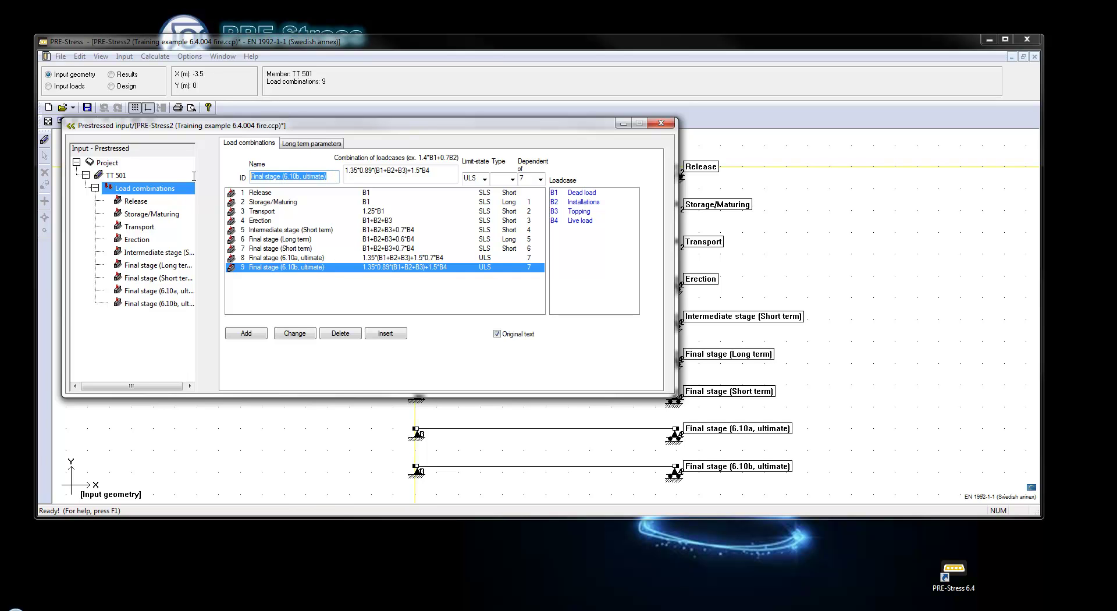
text(Fire (6.11))
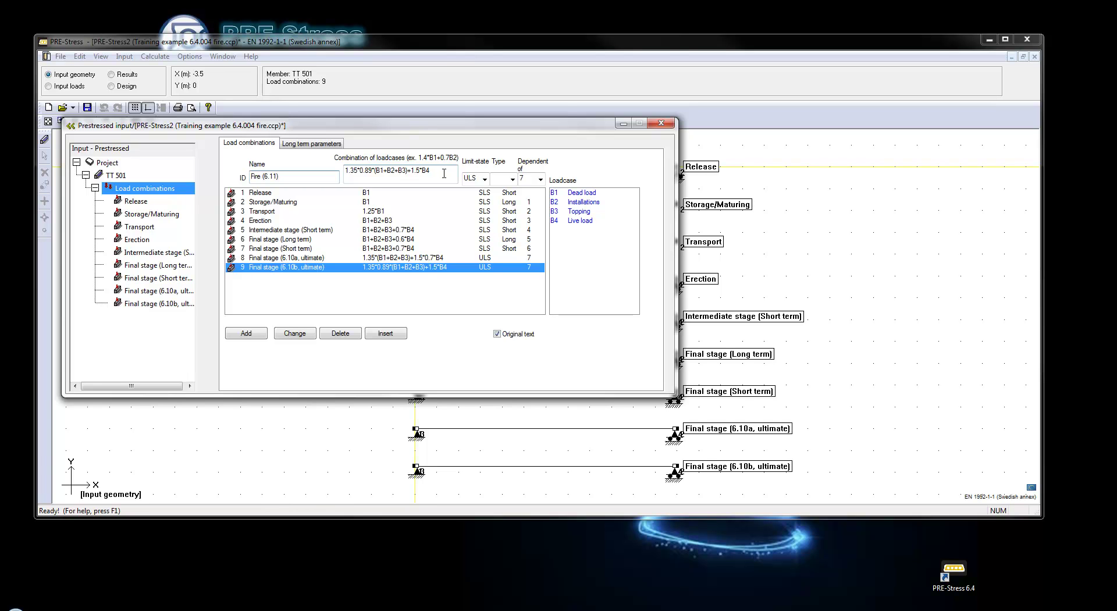
key(Tab)
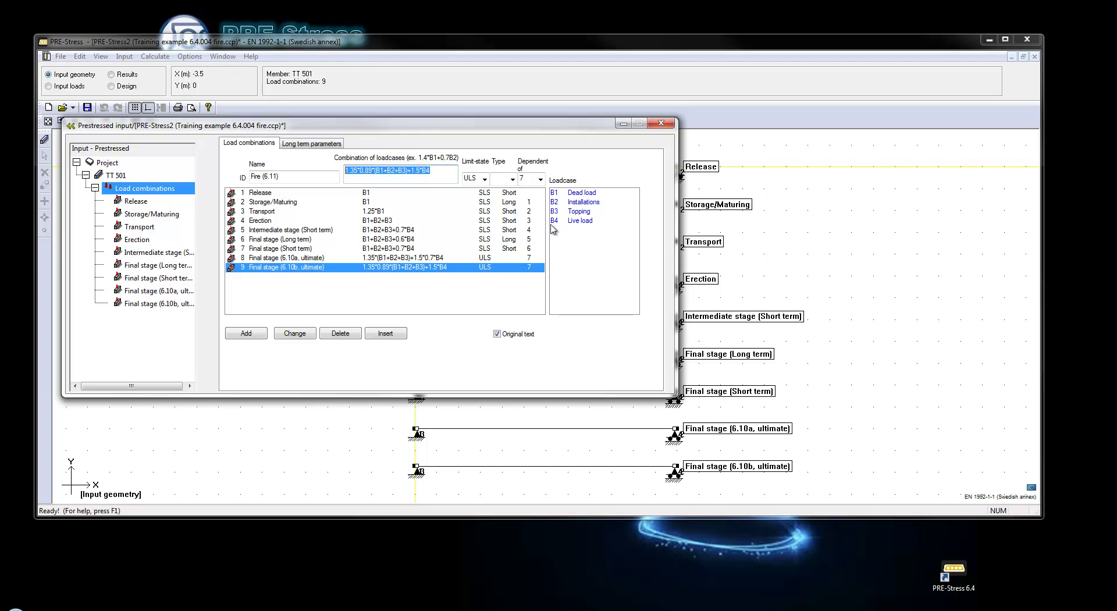
click(582, 195)
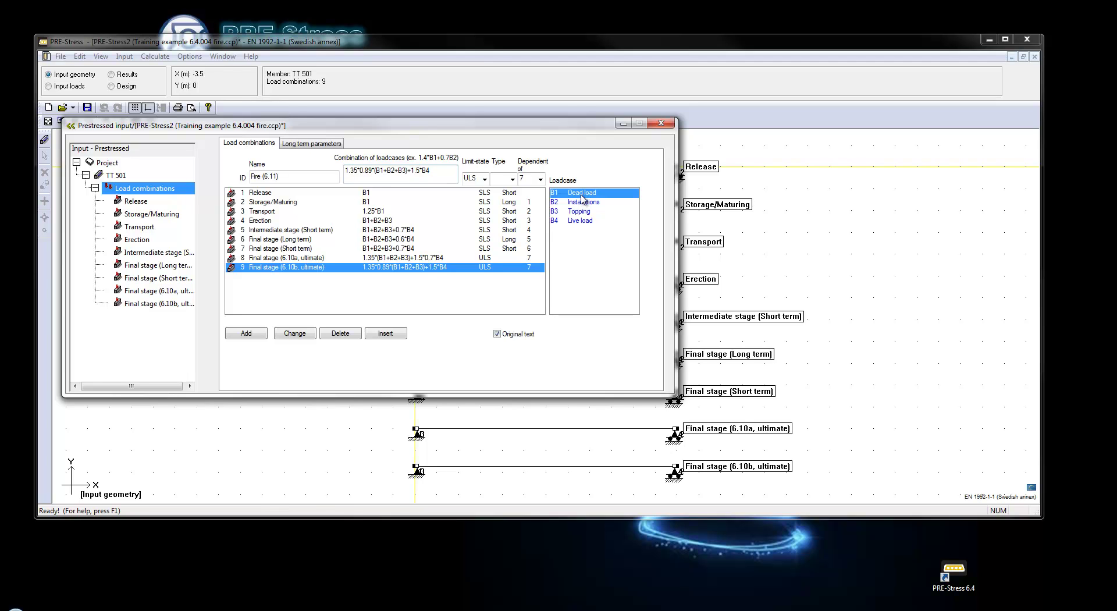
drag(431, 170, 247, 173)
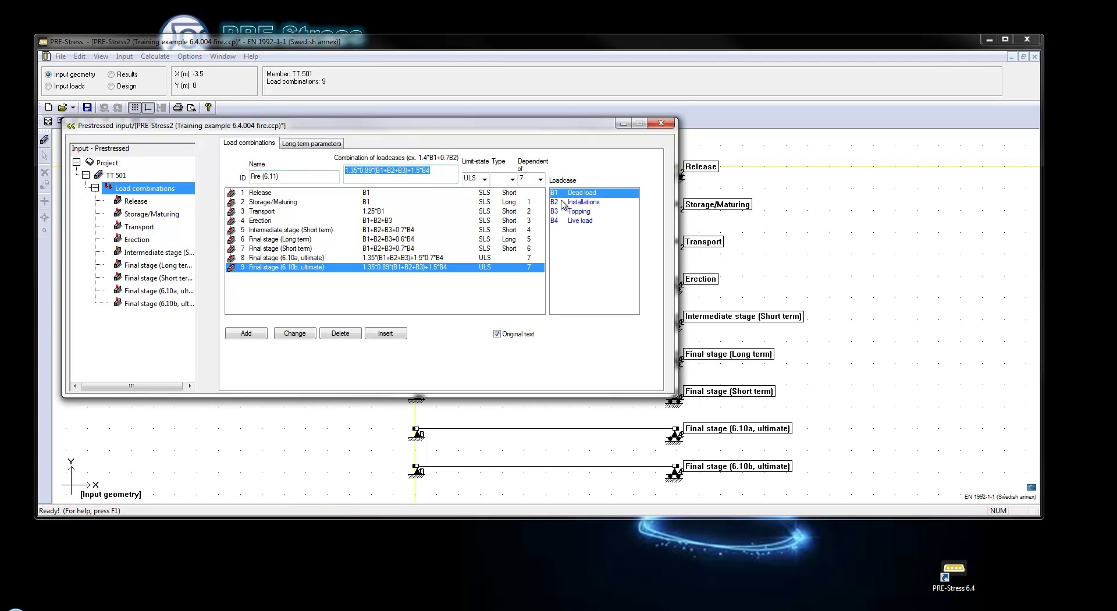
key(BackSpace)
text(B1+)
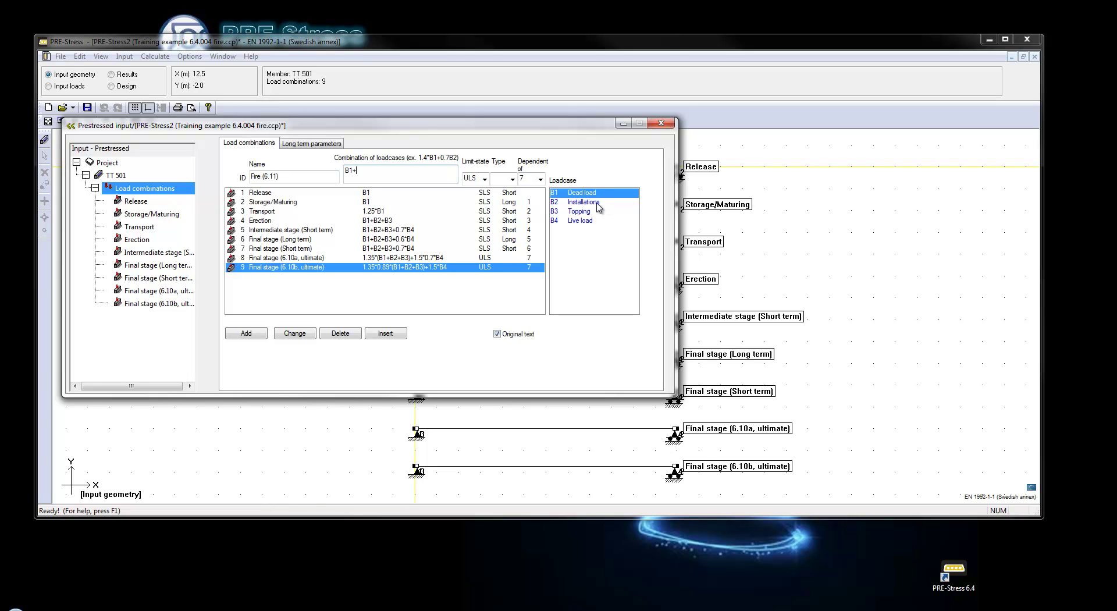
double_click(597, 203)
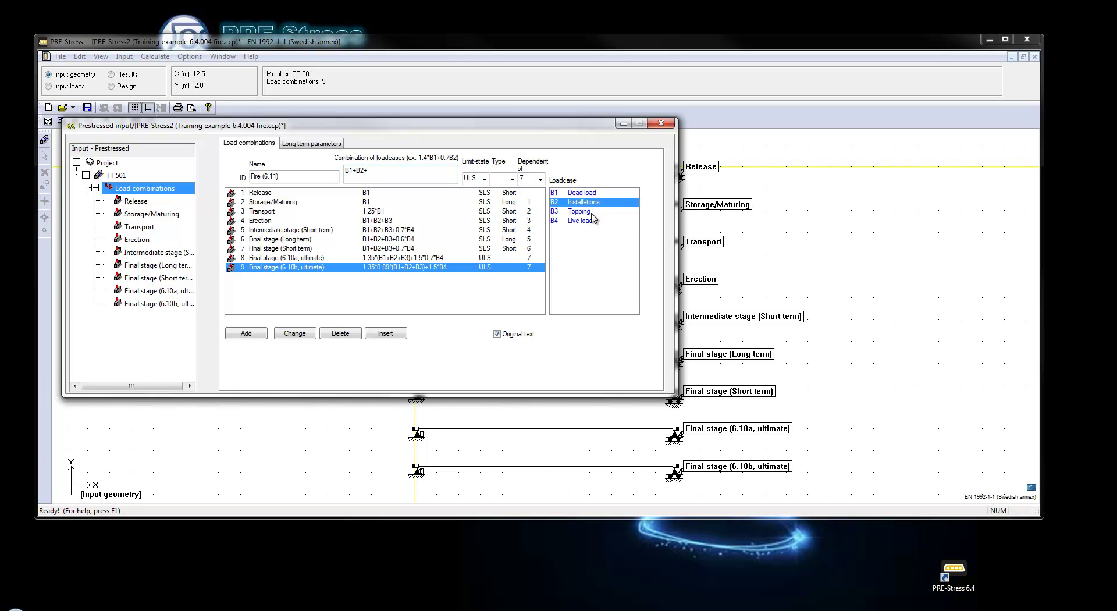
double_click(592, 213)
text(0)
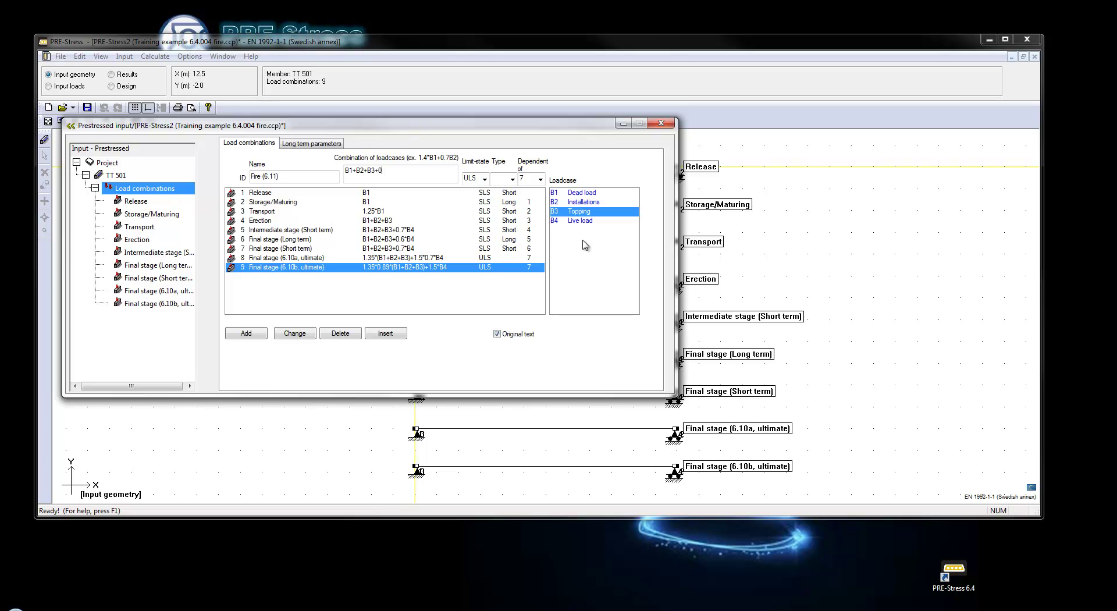
text(.7)
double_click(587, 223)
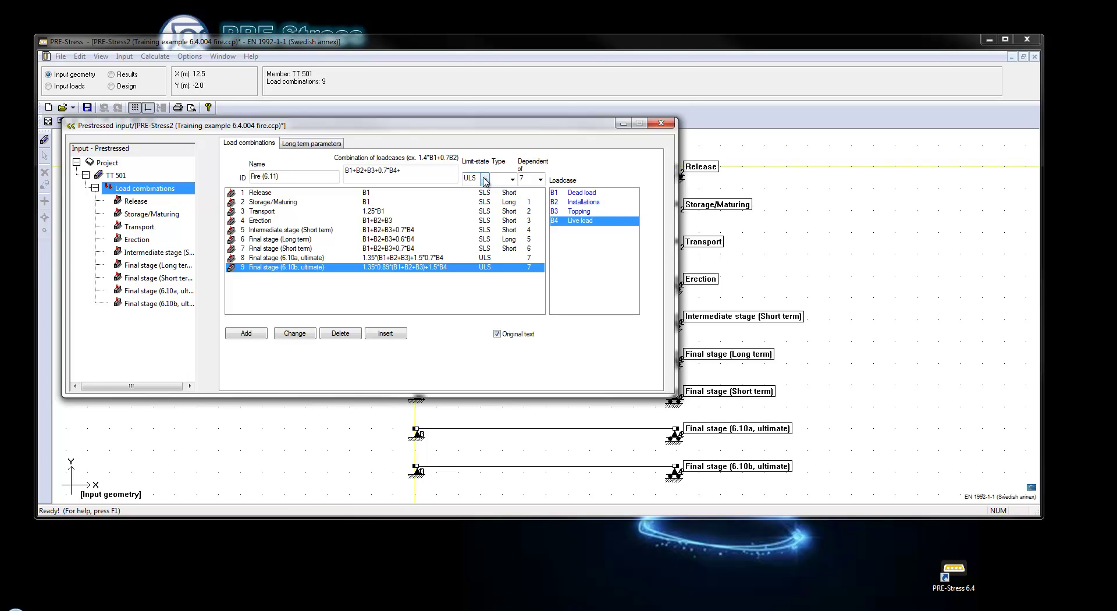
Set the combination type to Fire with no dependent combination
click(512, 179)
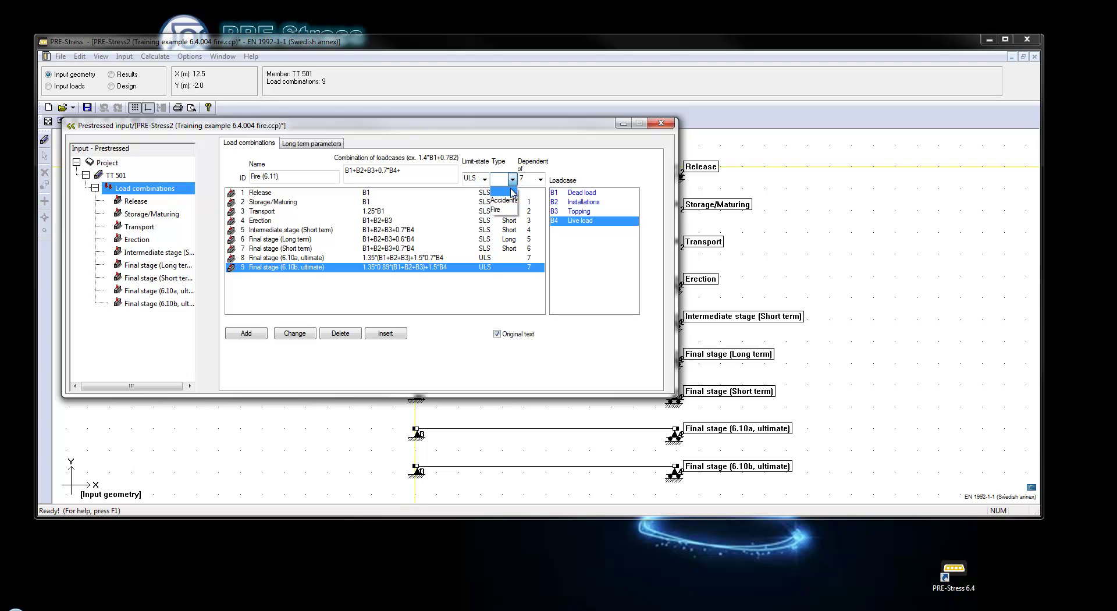
click(496, 209)
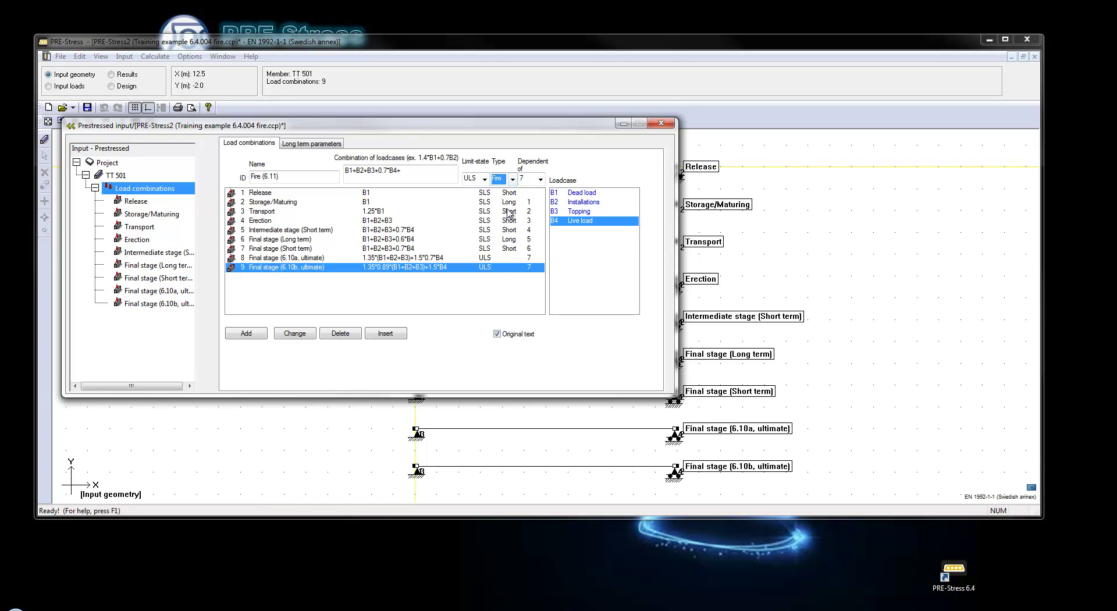
click(540, 179)
click(534, 192)
Add Fire (6.11) as combination 10, inheriting from Final stage (6.10b), as Fire type with no dependency
click(255, 337)
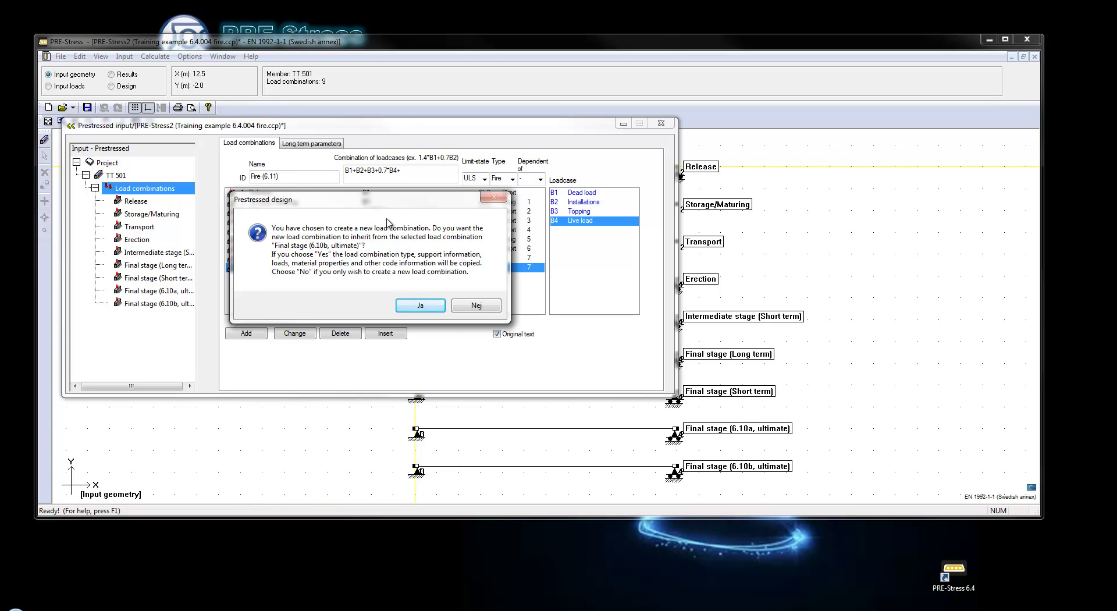
drag(384, 210, 679, 210)
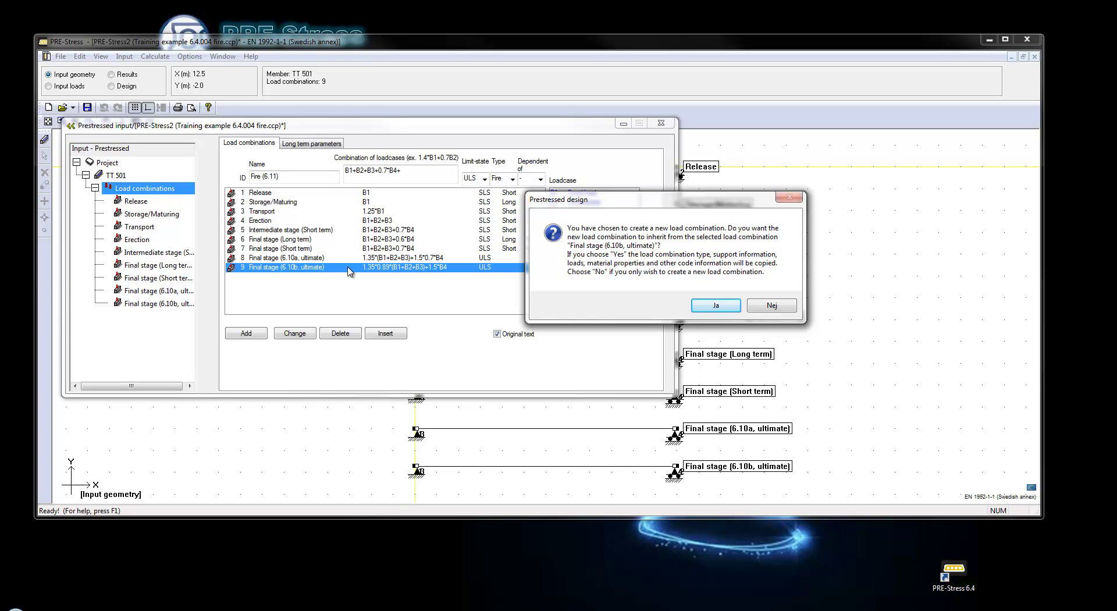
click(716, 305)
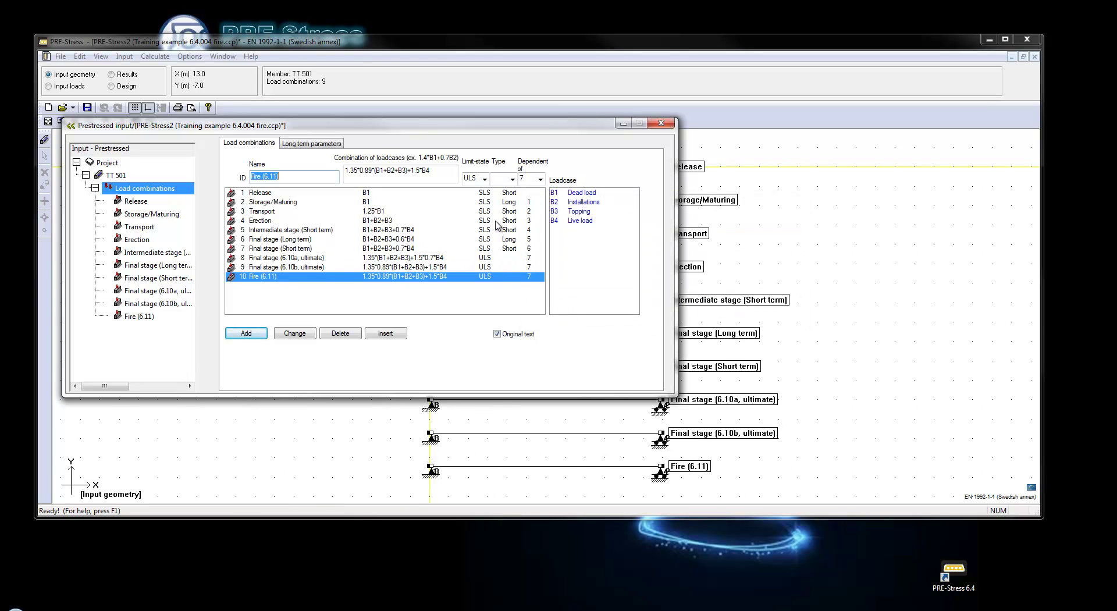
click(512, 179)
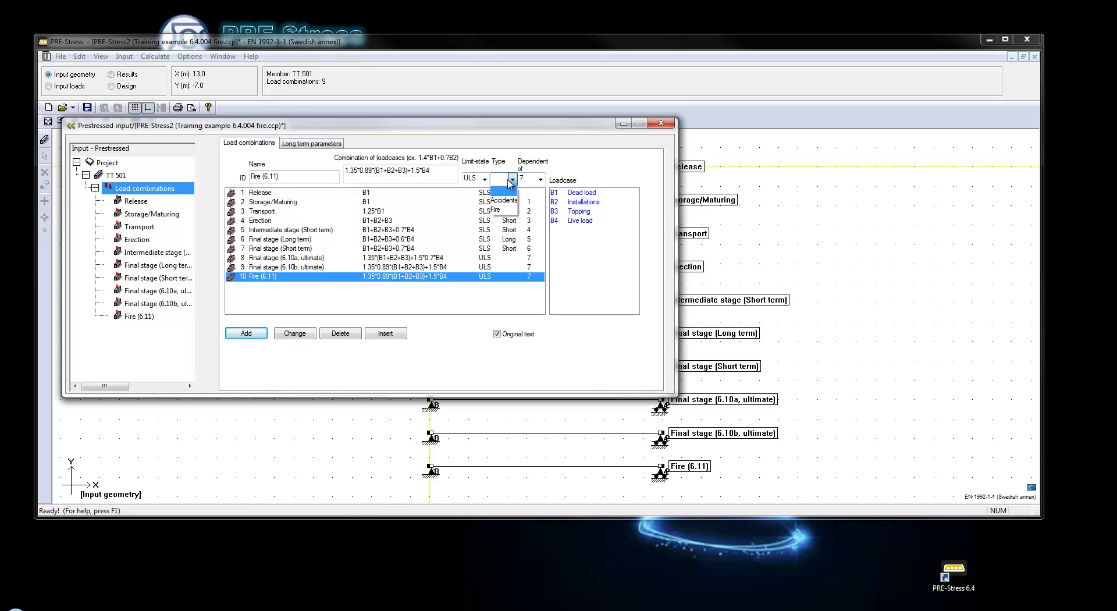
click(502, 209)
click(540, 179)
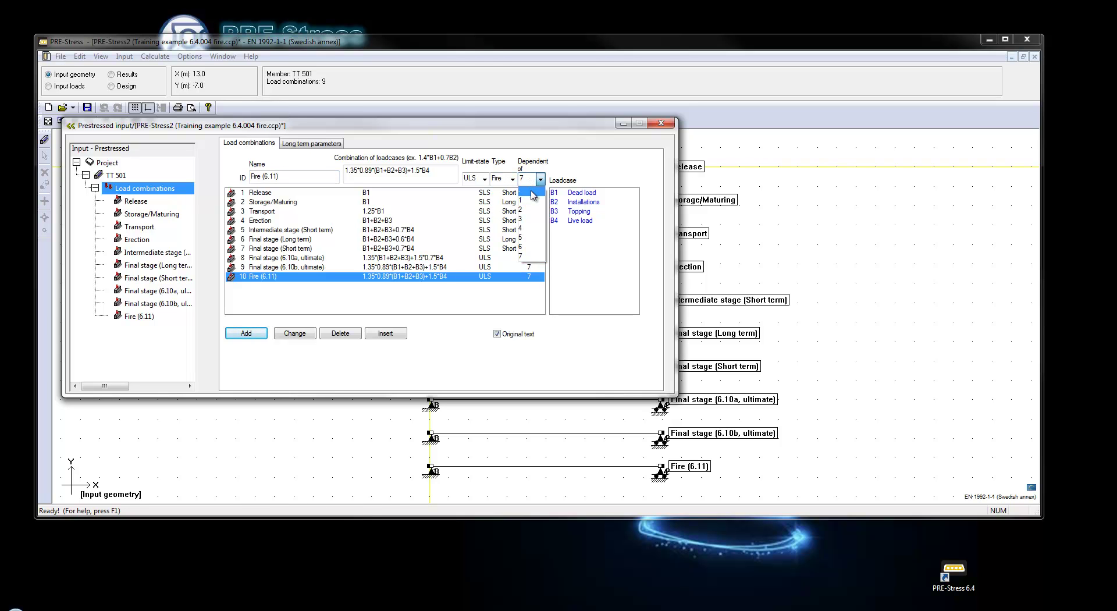
click(531, 238)
click(295, 333)
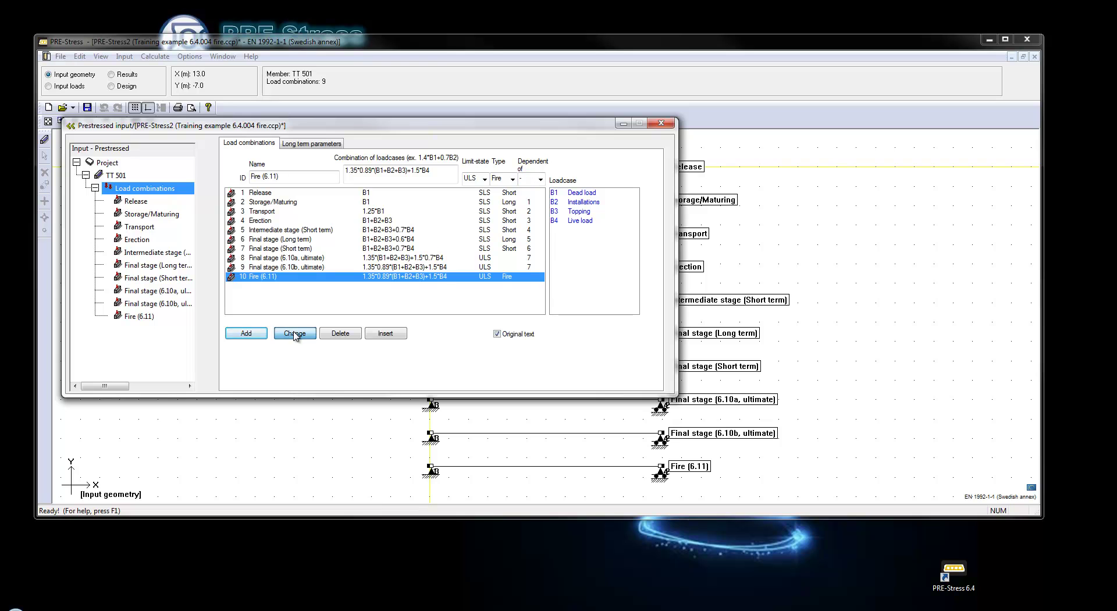
Rebuild combination 10's formula as B1+B2+B3+0.7*B4 and save it
drag(440, 172, 196, 176)
key(Delete)
double_click(582, 193)
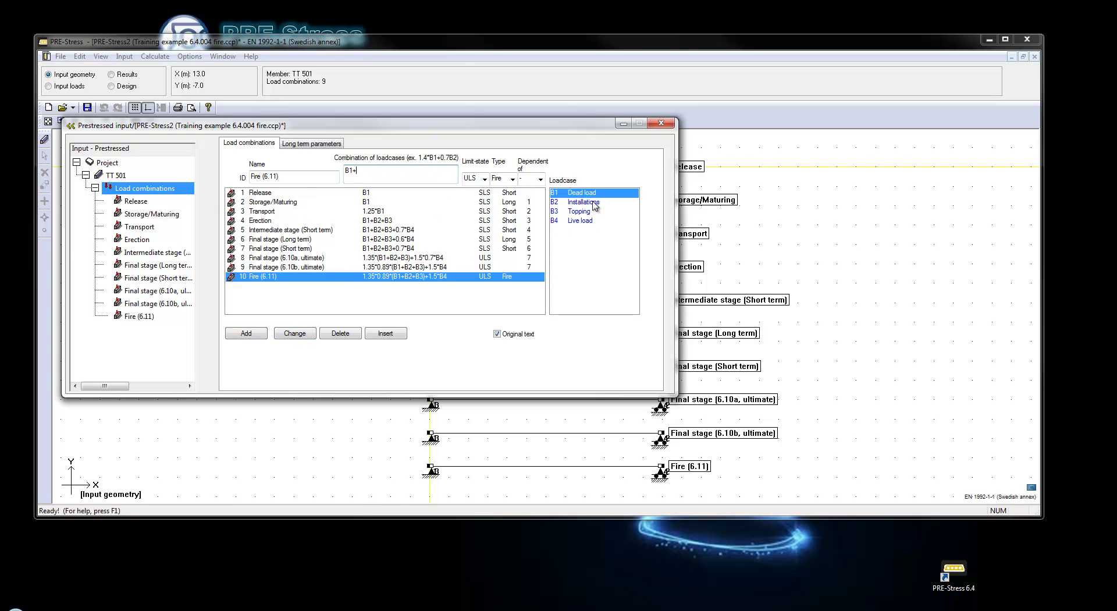
double_click(588, 202)
double_click(592, 211)
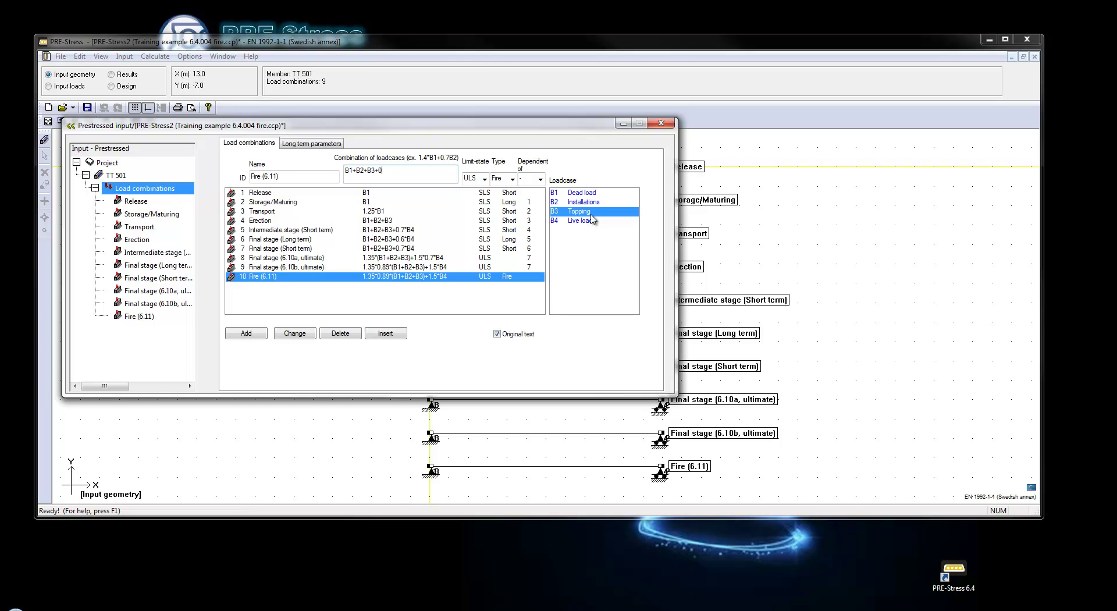
text(0.7*)
double_click(581, 221)
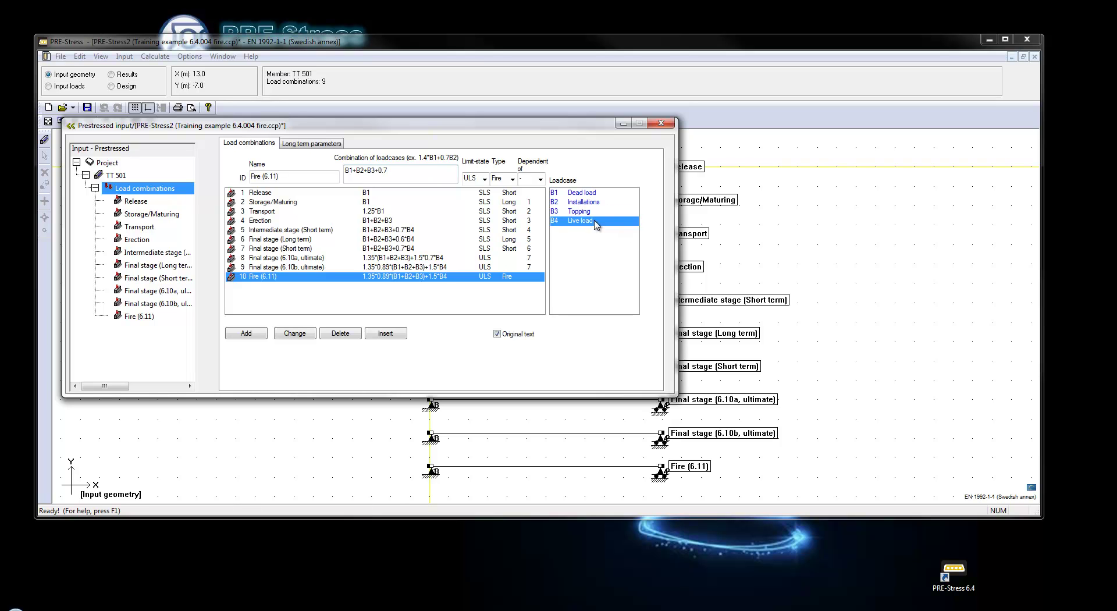
key(BackSpace)
click(295, 335)
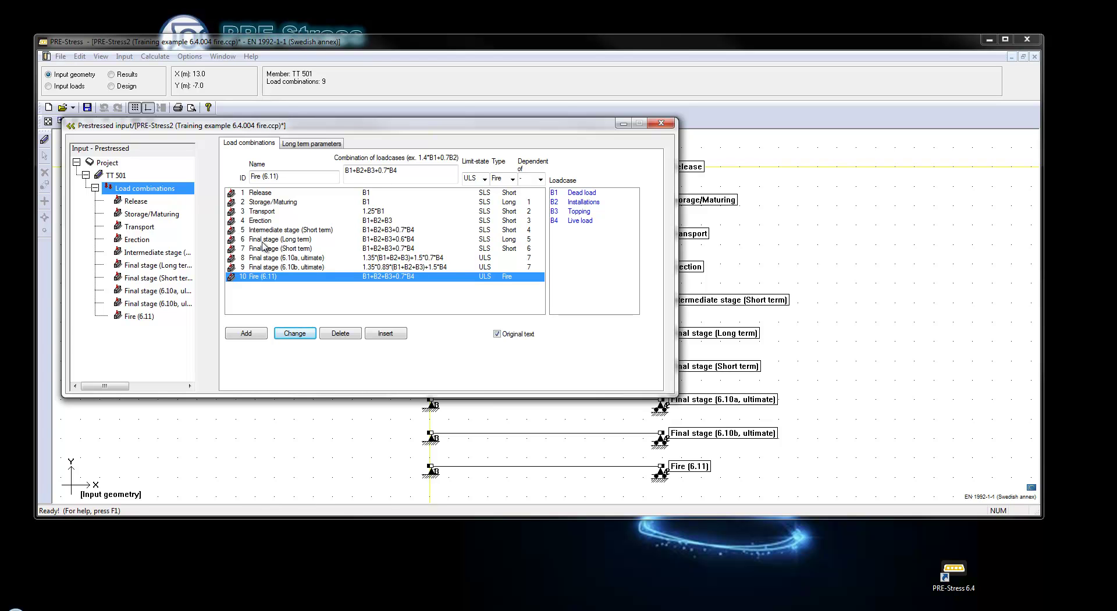
Set TT 501's fire duration to 60 min in its fire settings
click(117, 176)
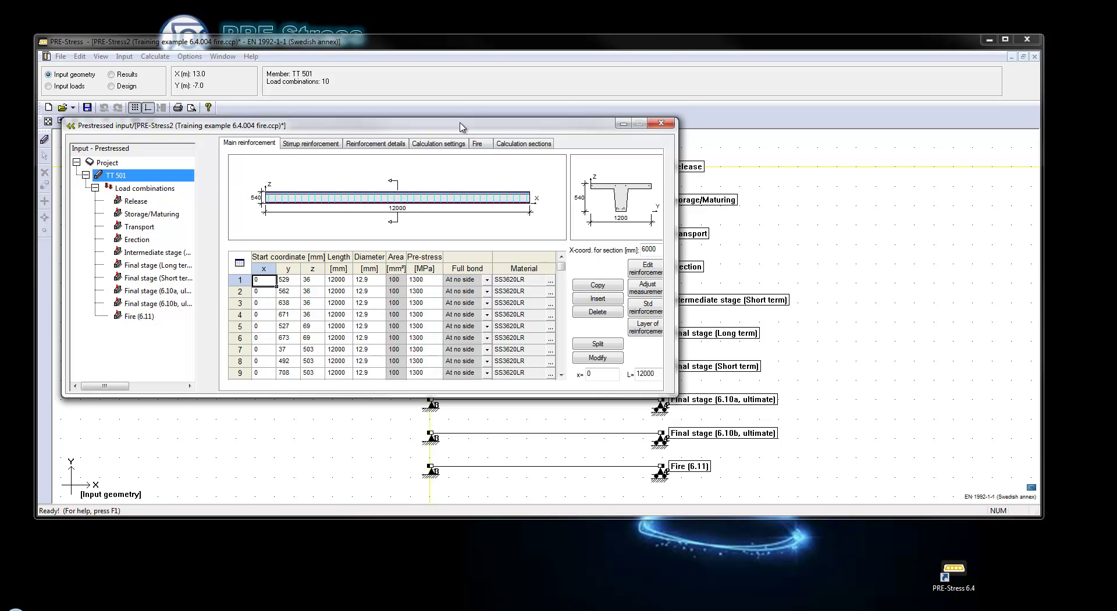
click(481, 145)
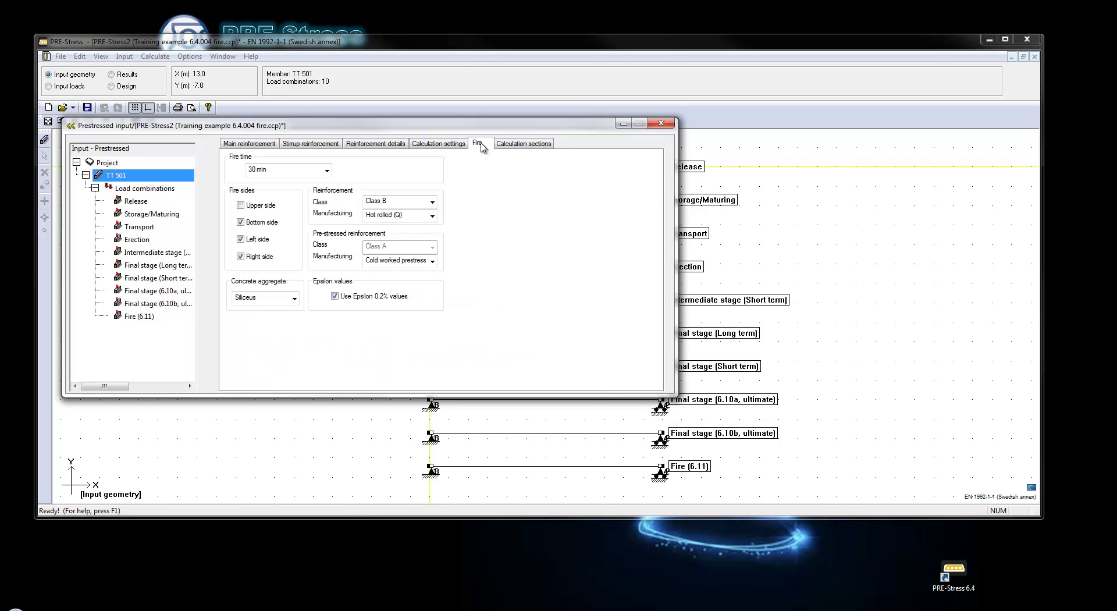
click(327, 171)
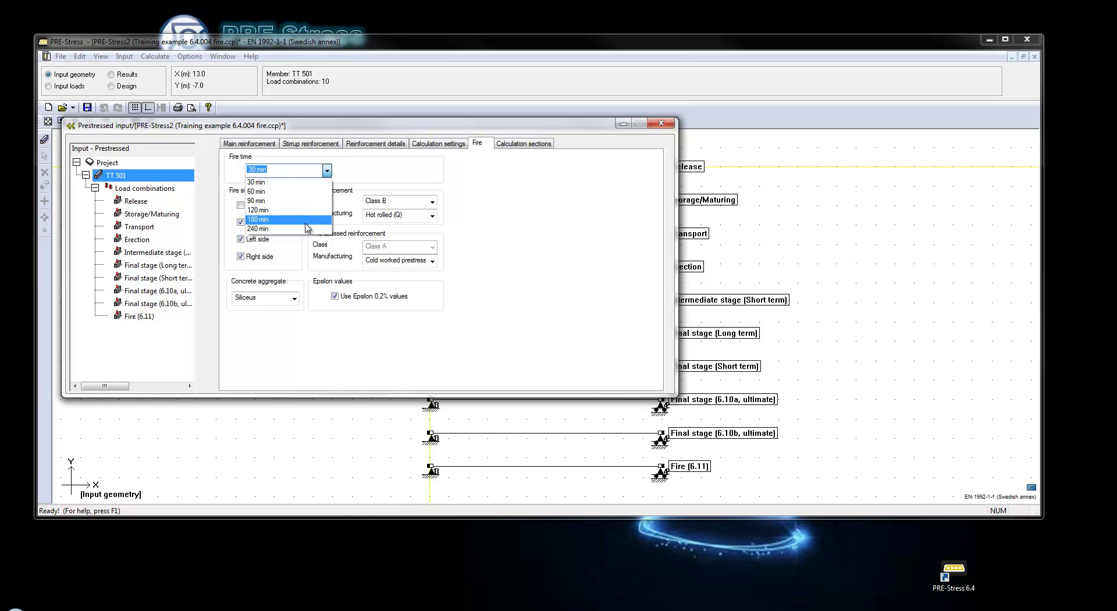
click(293, 198)
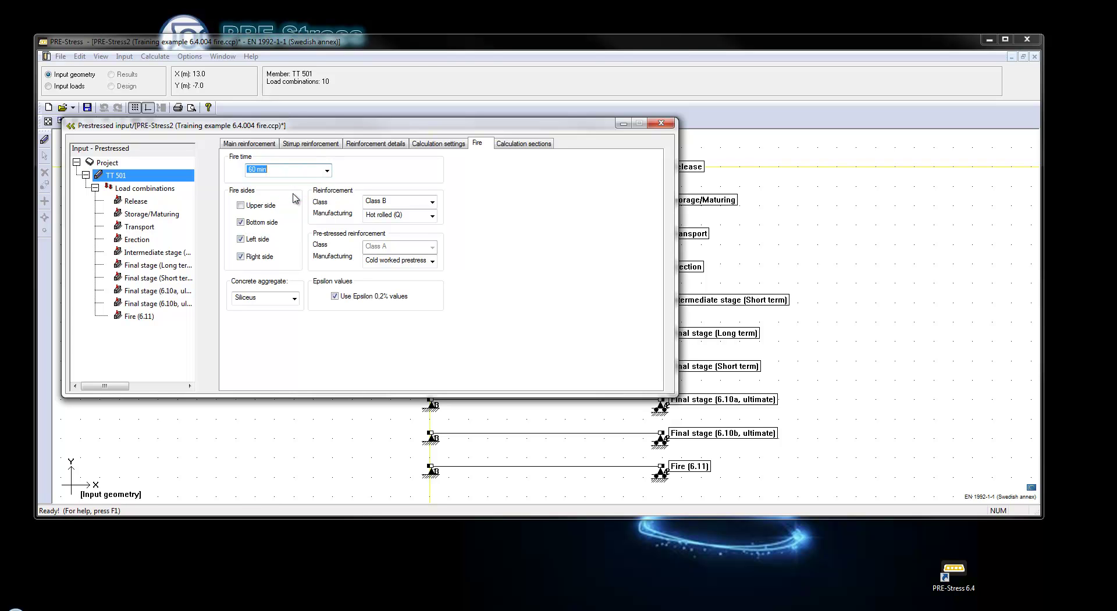
Keep fire exposure on the bottom, left and right sides, leaving the upper side unexposed
click(253, 207)
click(250, 257)
click(256, 239)
click(240, 238)
click(240, 256)
click(241, 206)
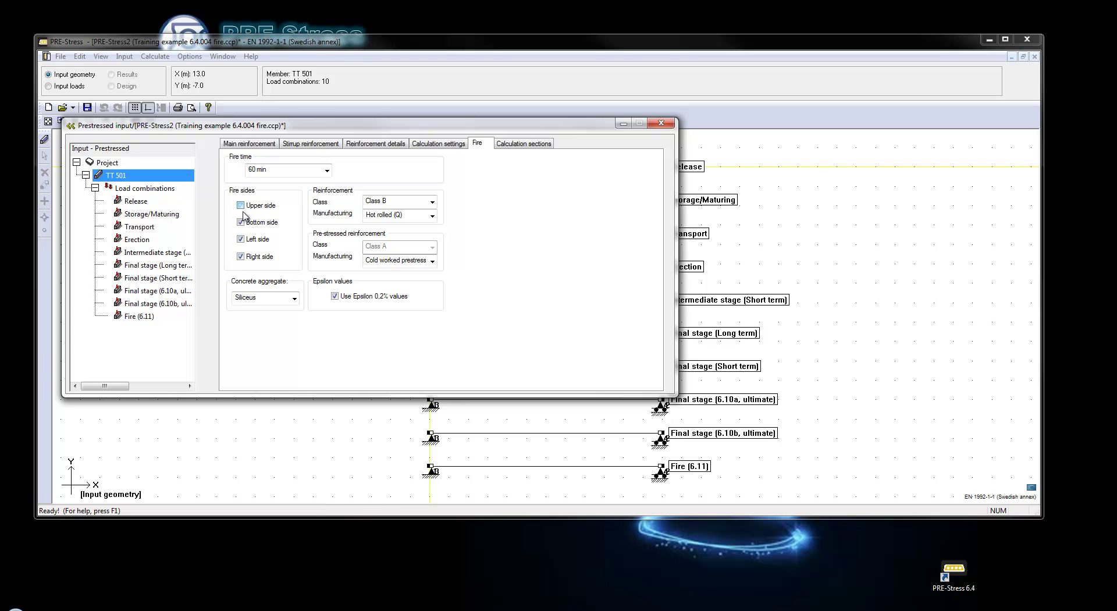
click(294, 298)
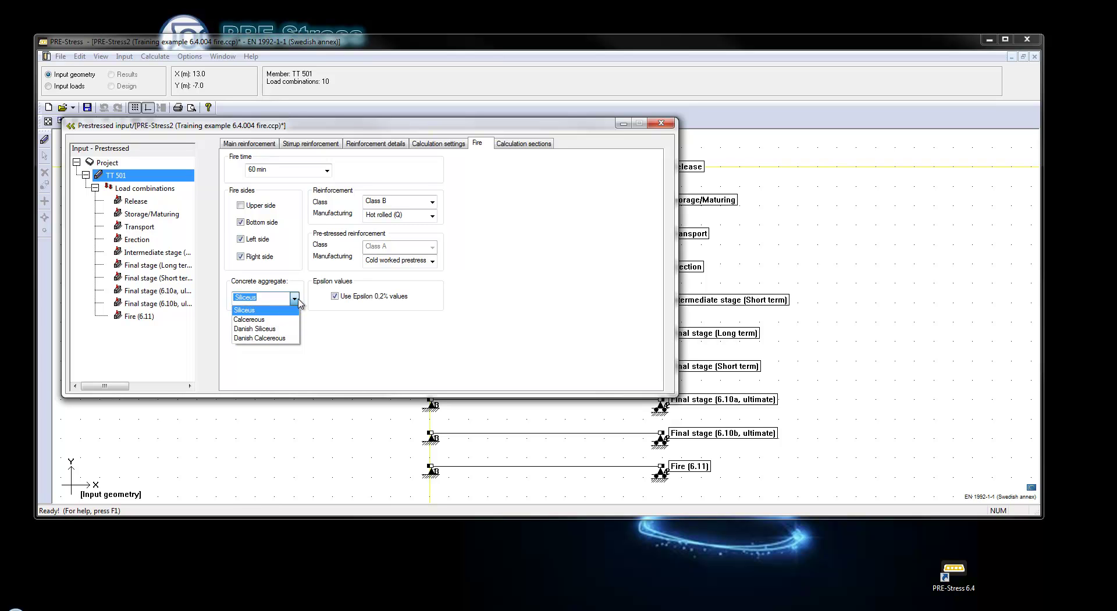
click(299, 302)
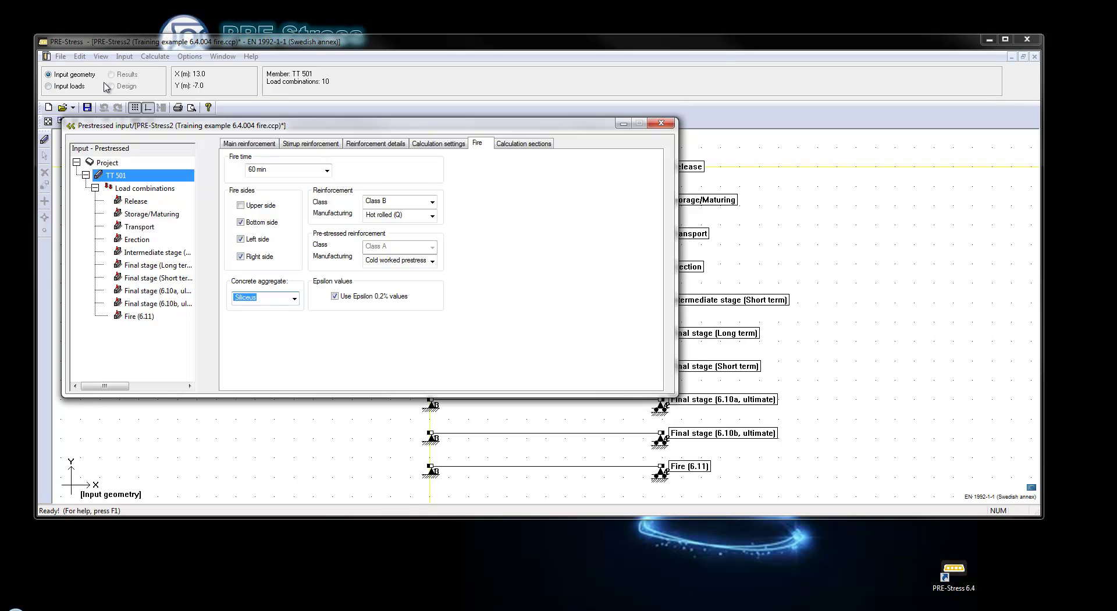
Switch to load input and cycle the displayed loadcase through Installations and Live load to Topping
click(49, 86)
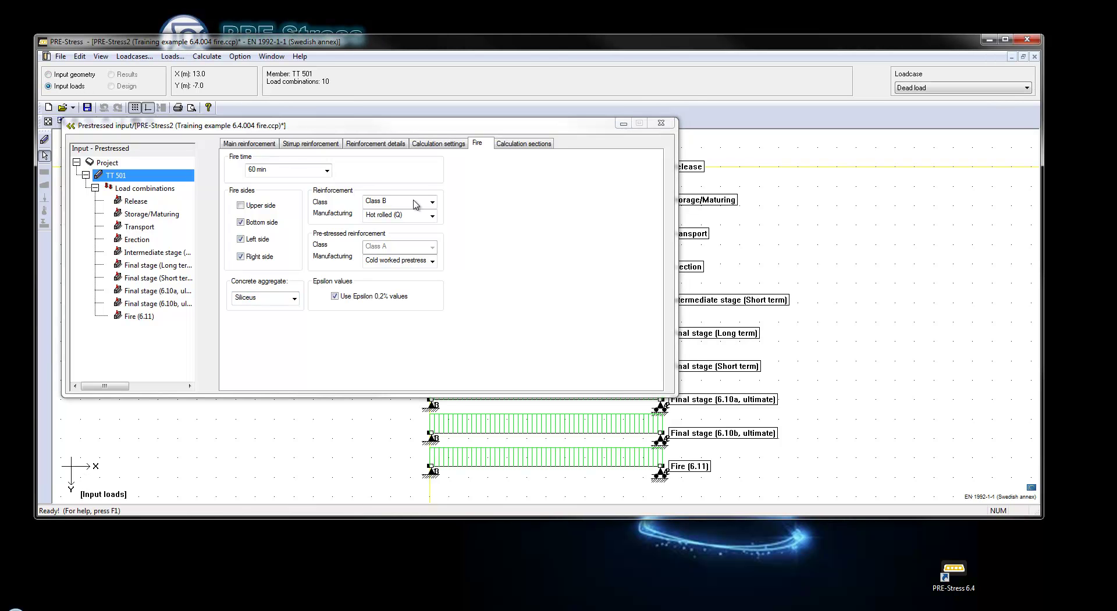
click(71, 126)
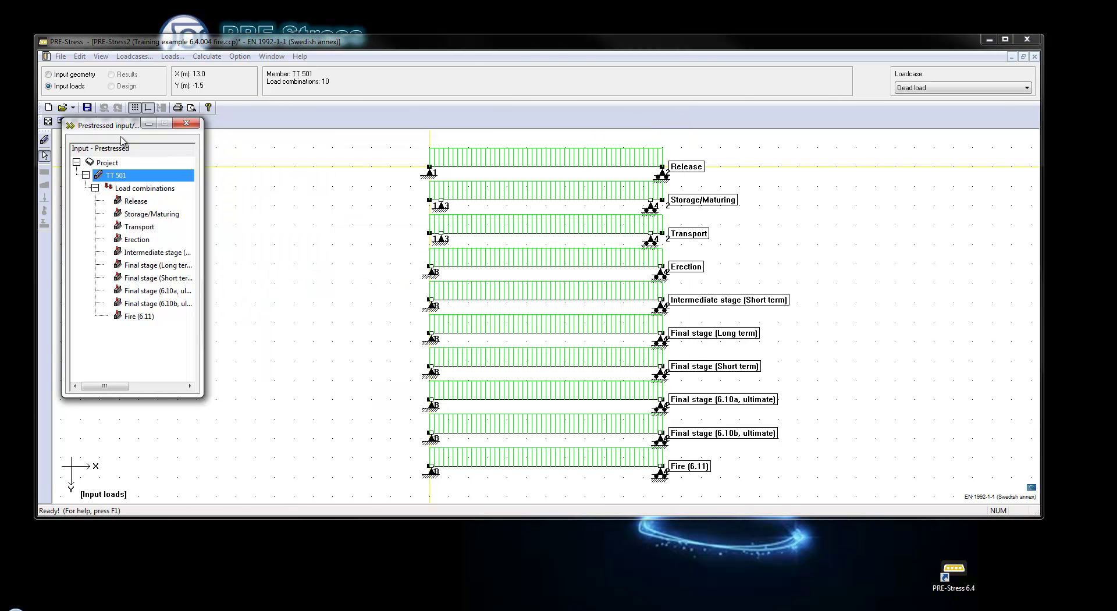
click(963, 87)
click(956, 105)
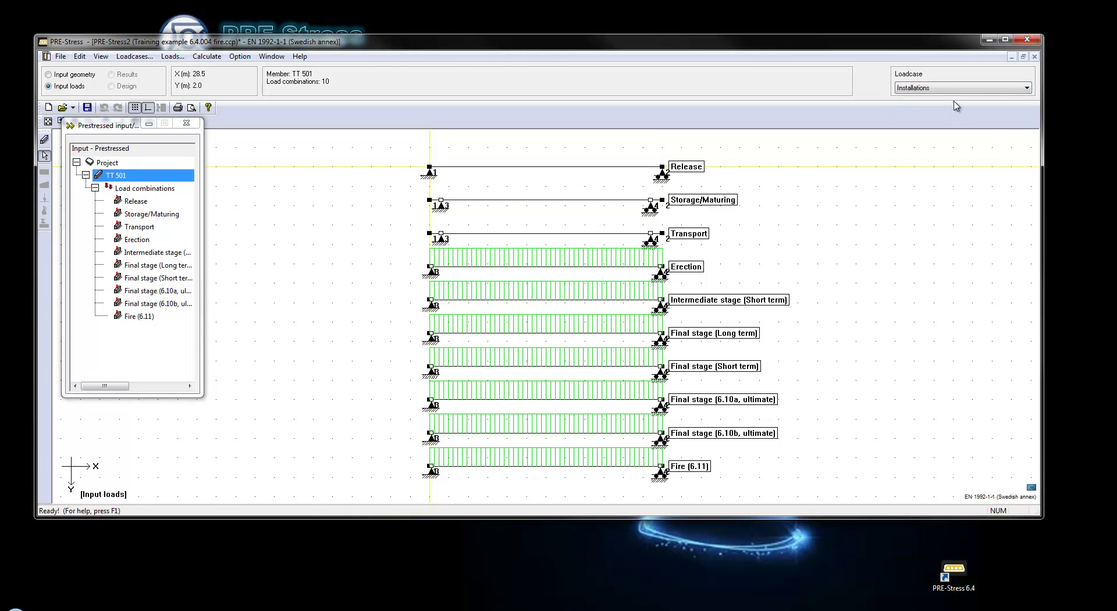
click(946, 87)
click(952, 105)
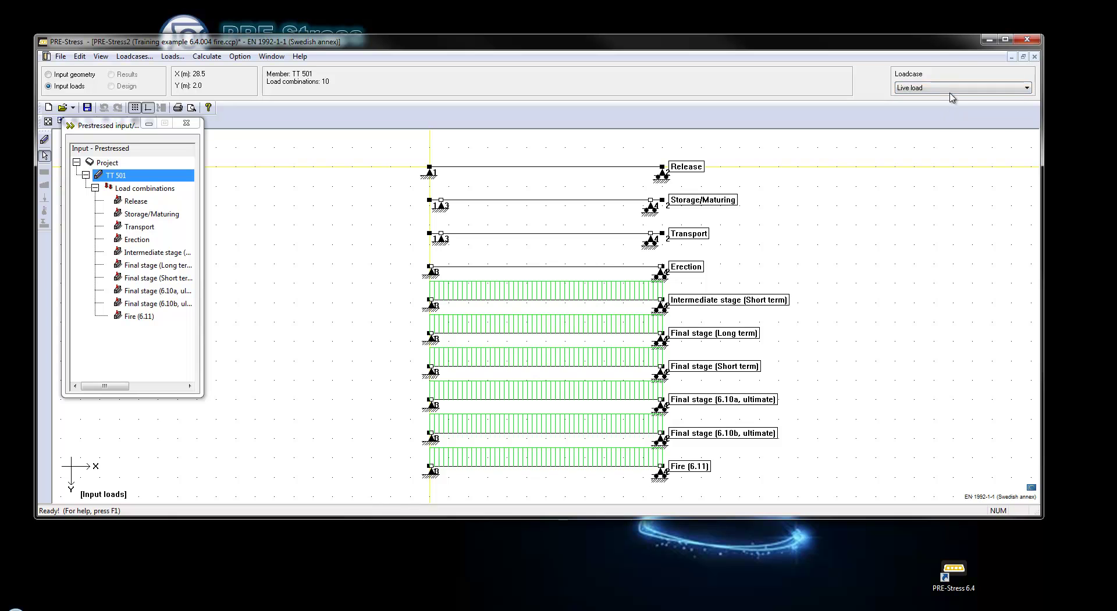
click(949, 88)
click(950, 104)
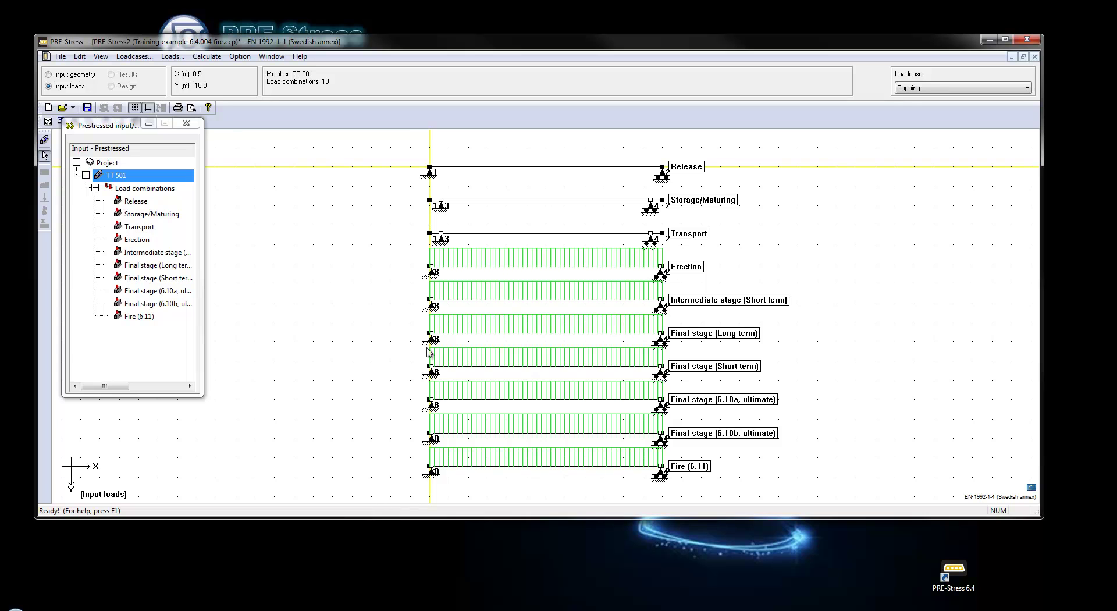
Run the structural analysis for all ten combinations, Release through Fire (6.11)
click(200, 58)
click(221, 74)
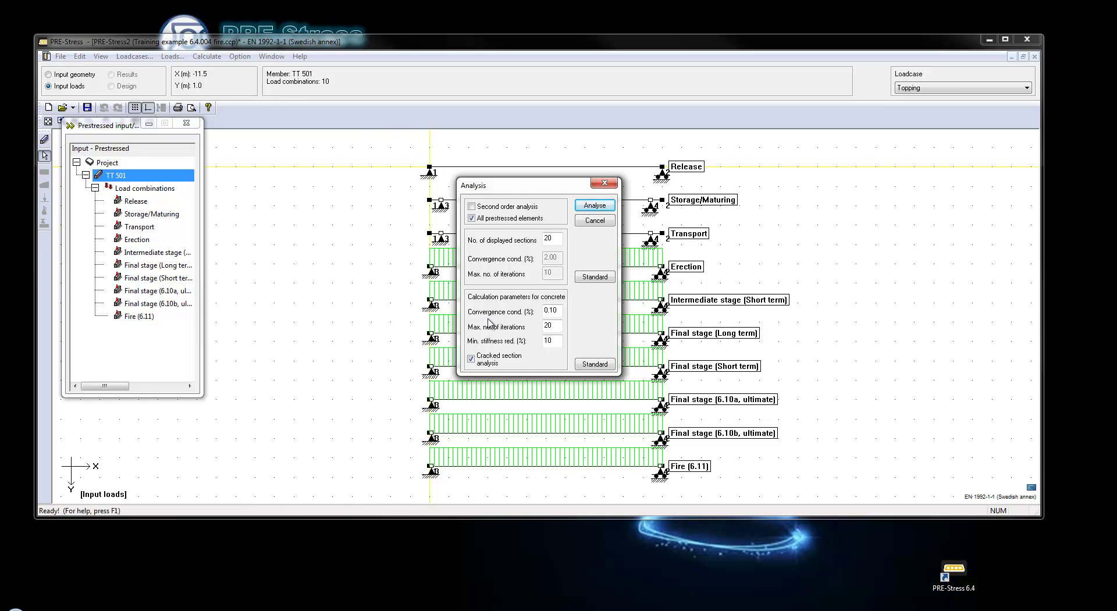
click(594, 205)
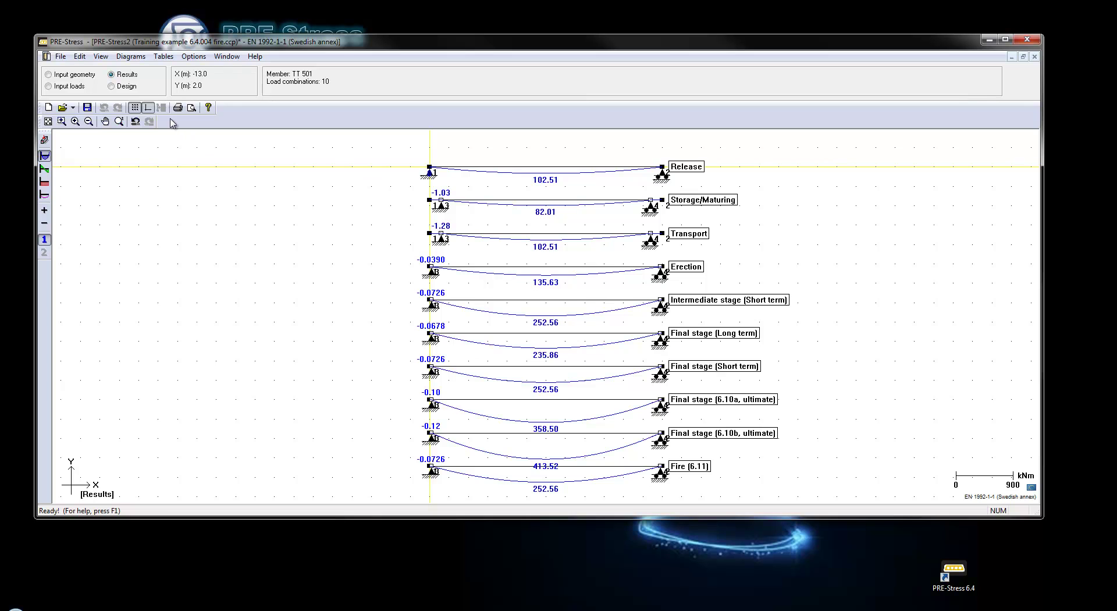
Run the code control design check on TT 501 and dismiss the finished progress window
click(127, 86)
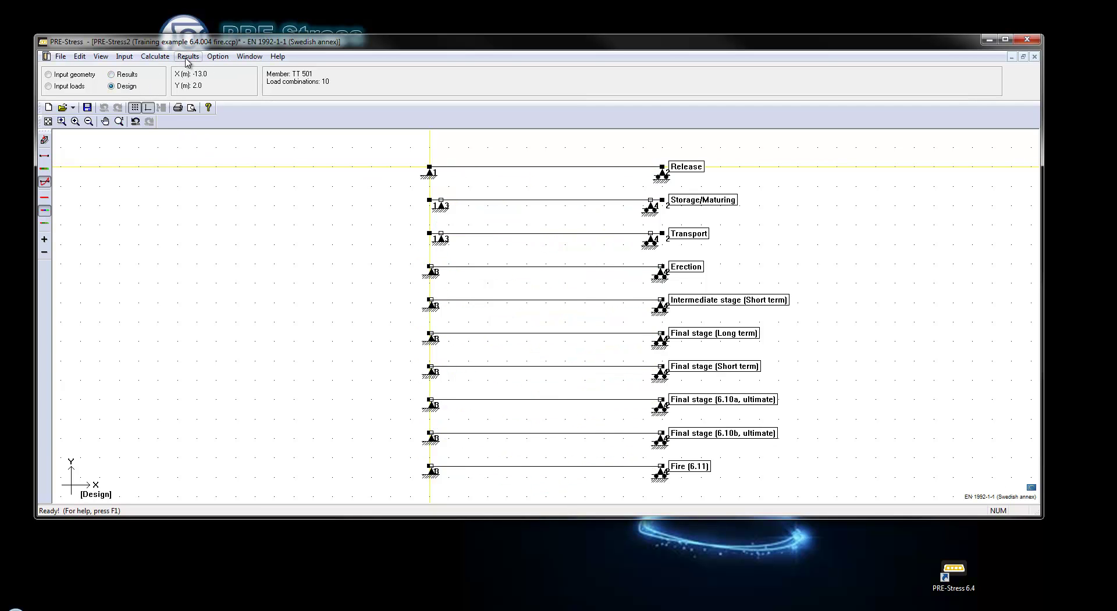
click(157, 56)
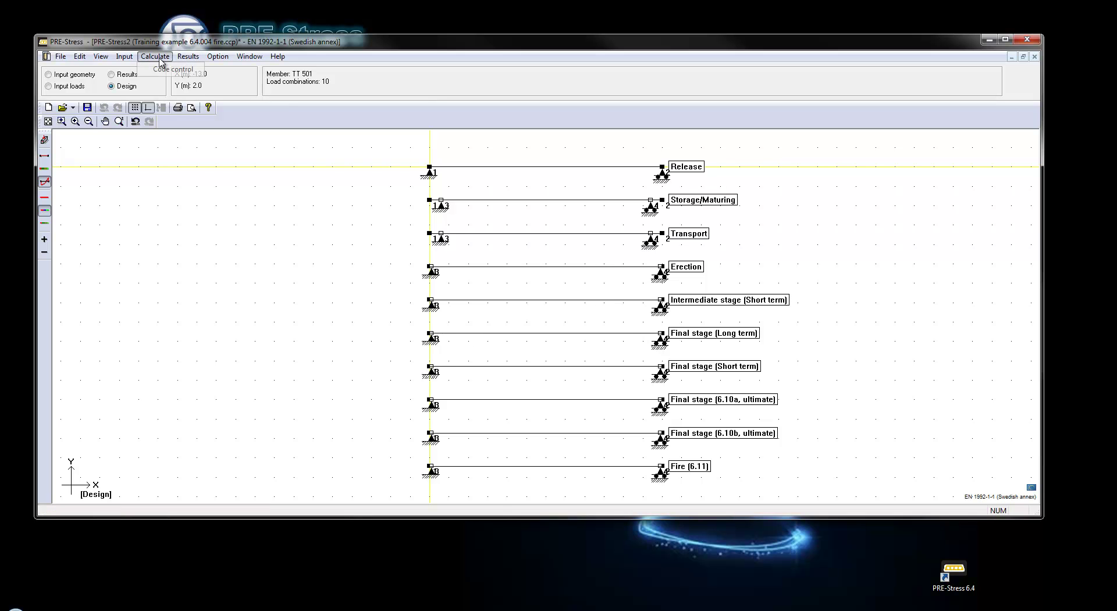
click(169, 67)
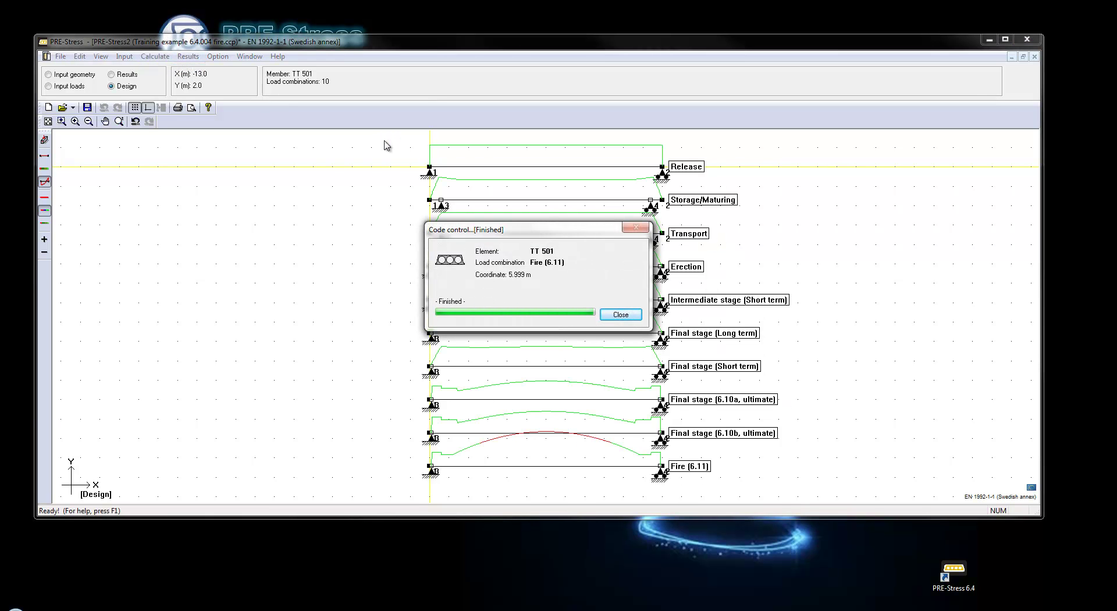
click(629, 318)
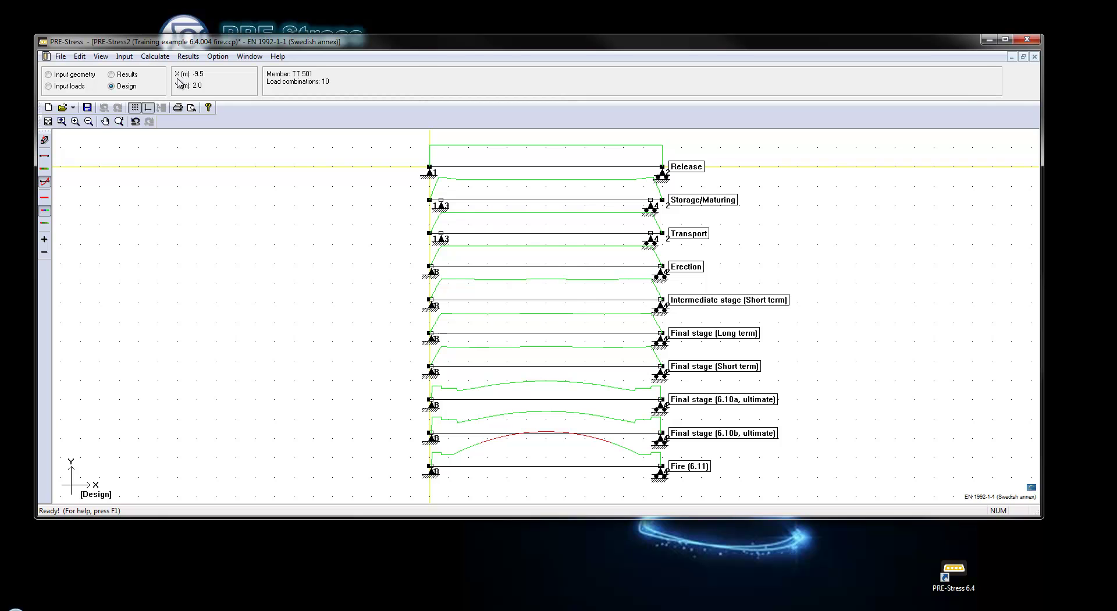
click(181, 58)
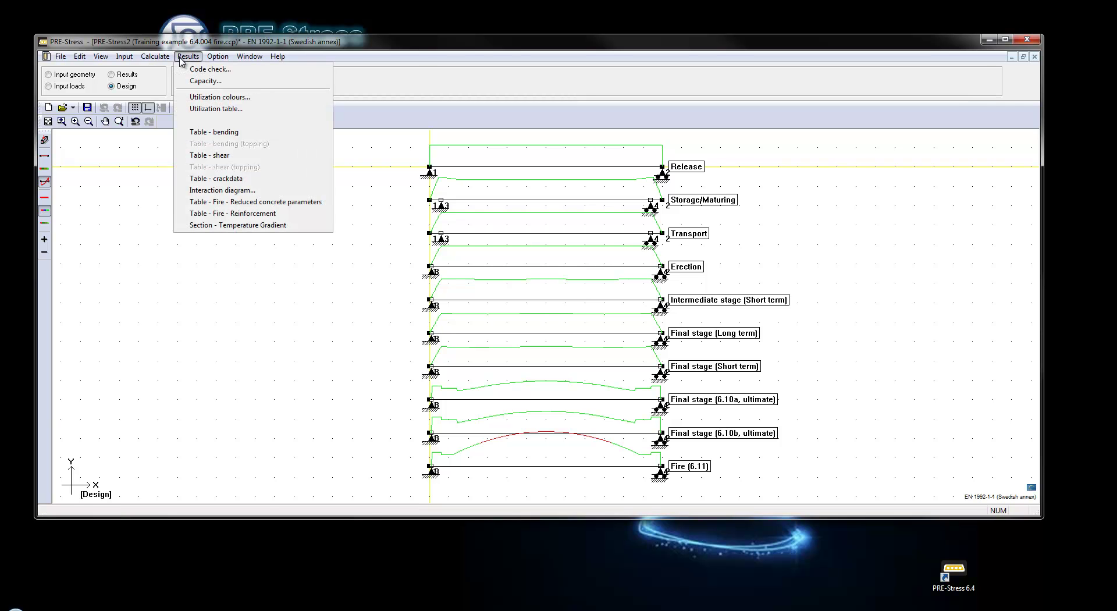
click(189, 70)
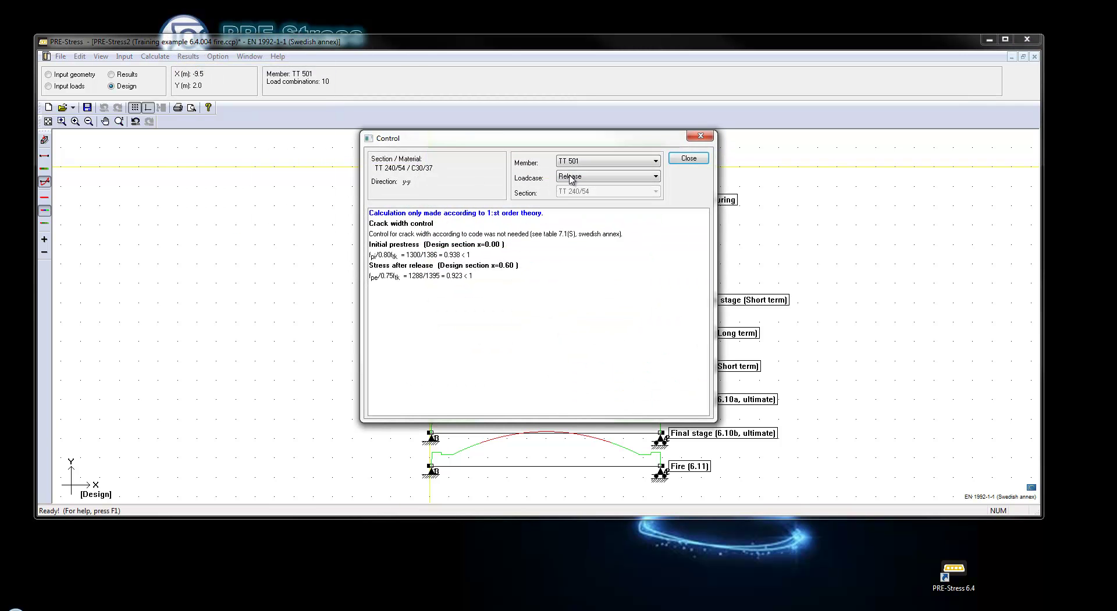
click(592, 182)
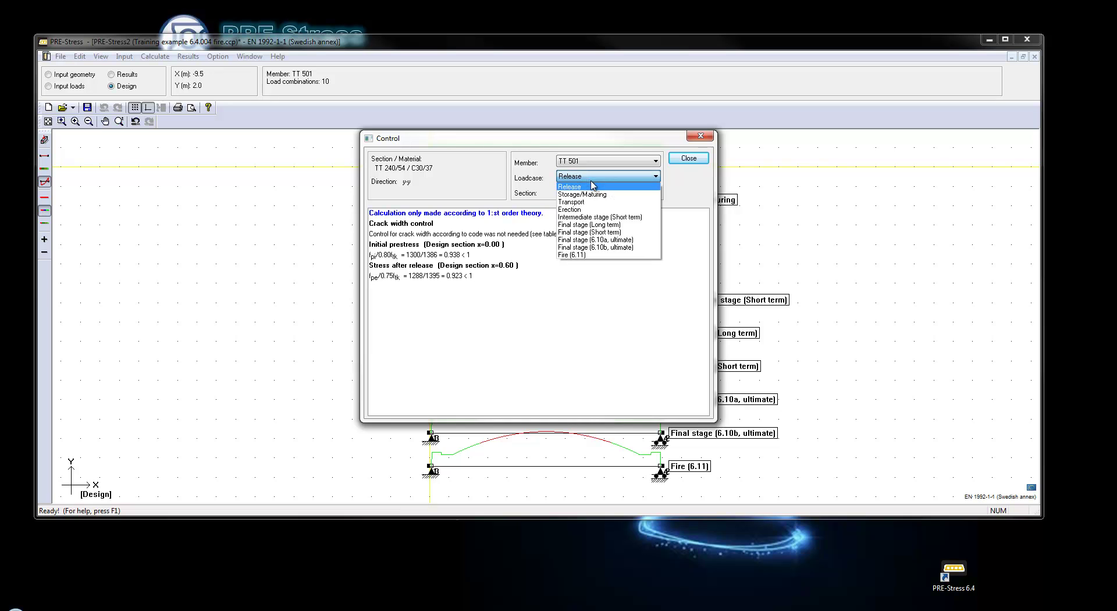
click(608, 256)
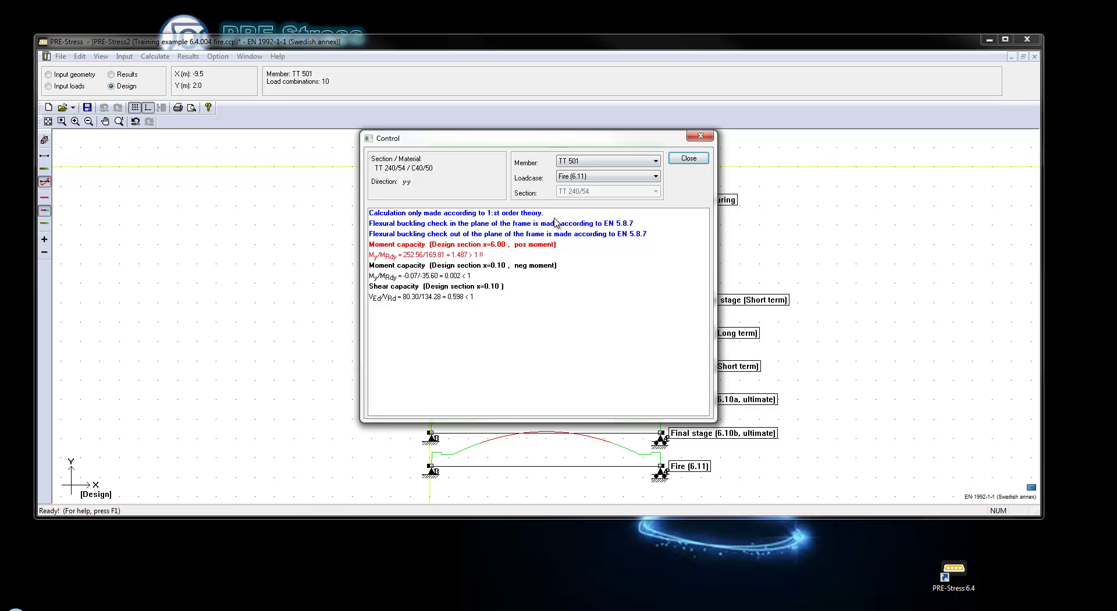
click(679, 164)
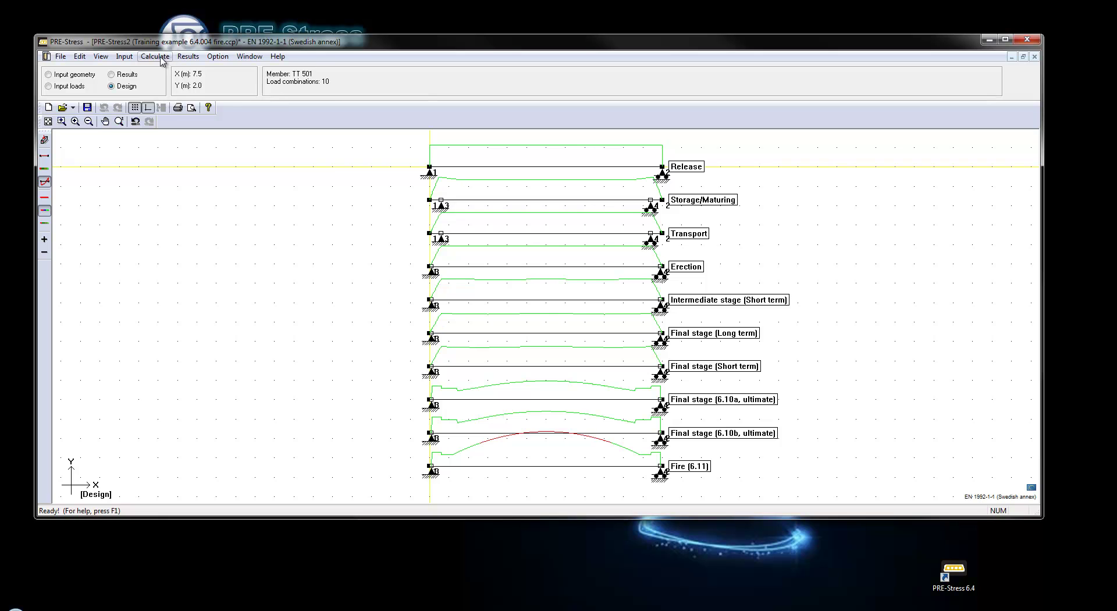
Review TT 501's Fire (6.11) bending table, peaking at Md/Mu 1.487 mid-span, then close it
click(188, 56)
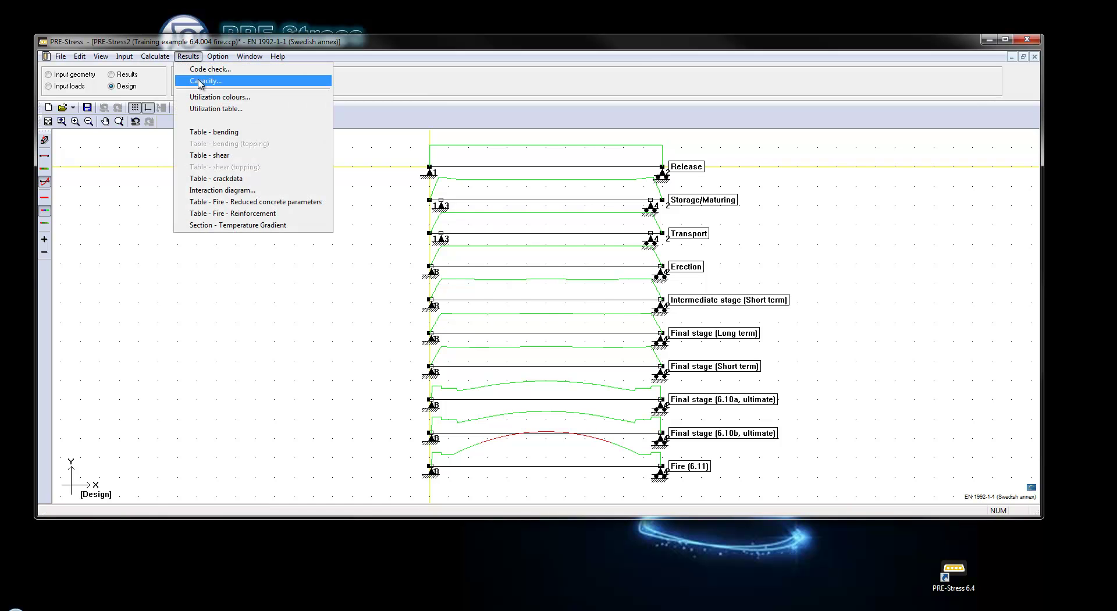
click(253, 133)
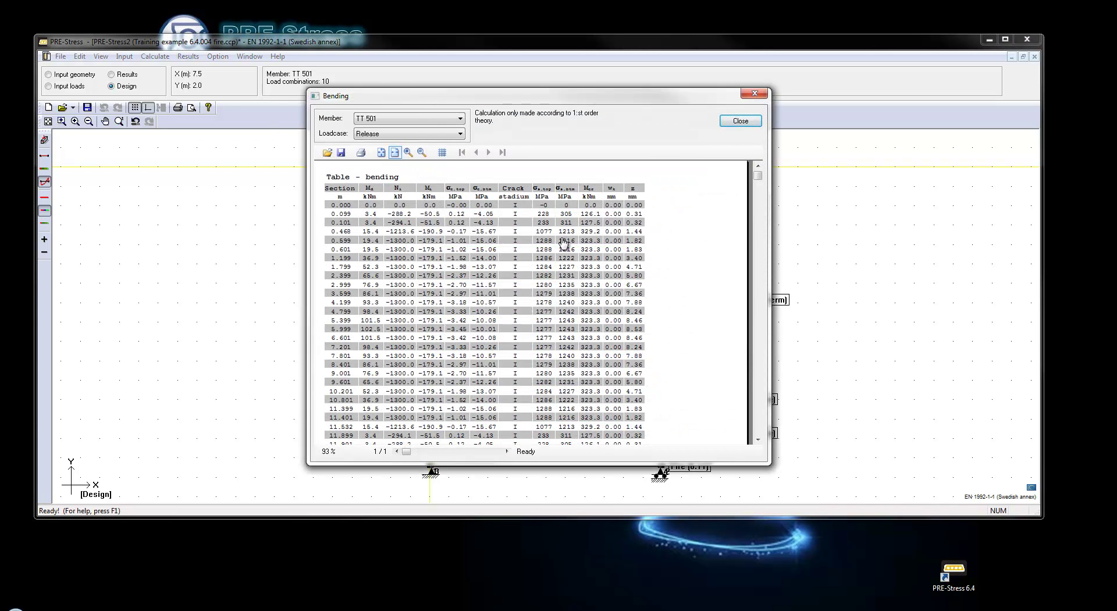
click(437, 135)
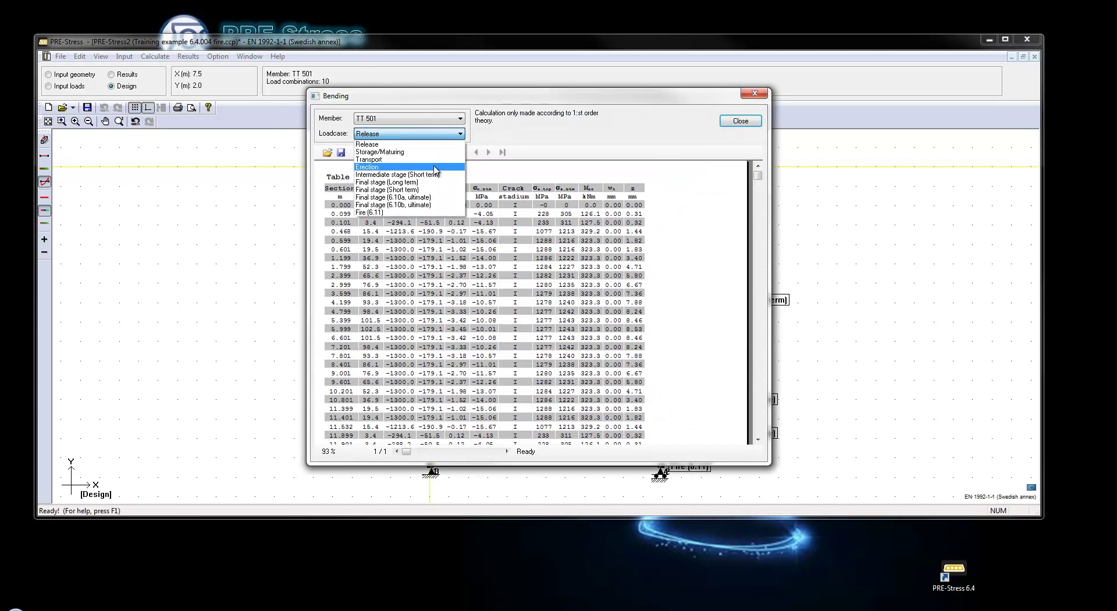
click(433, 213)
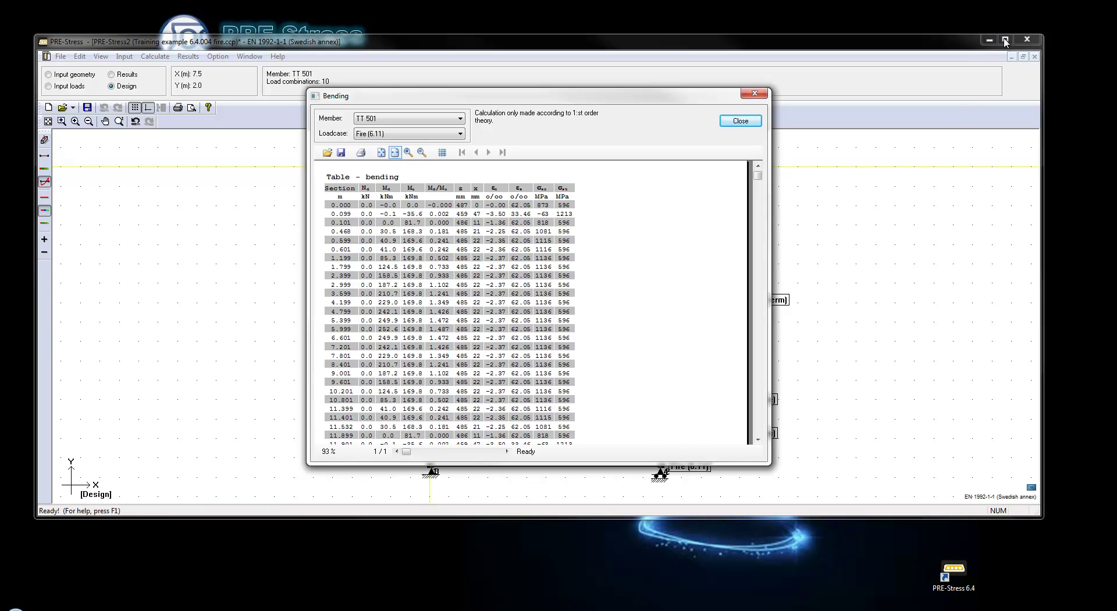
click(753, 123)
click(1004, 39)
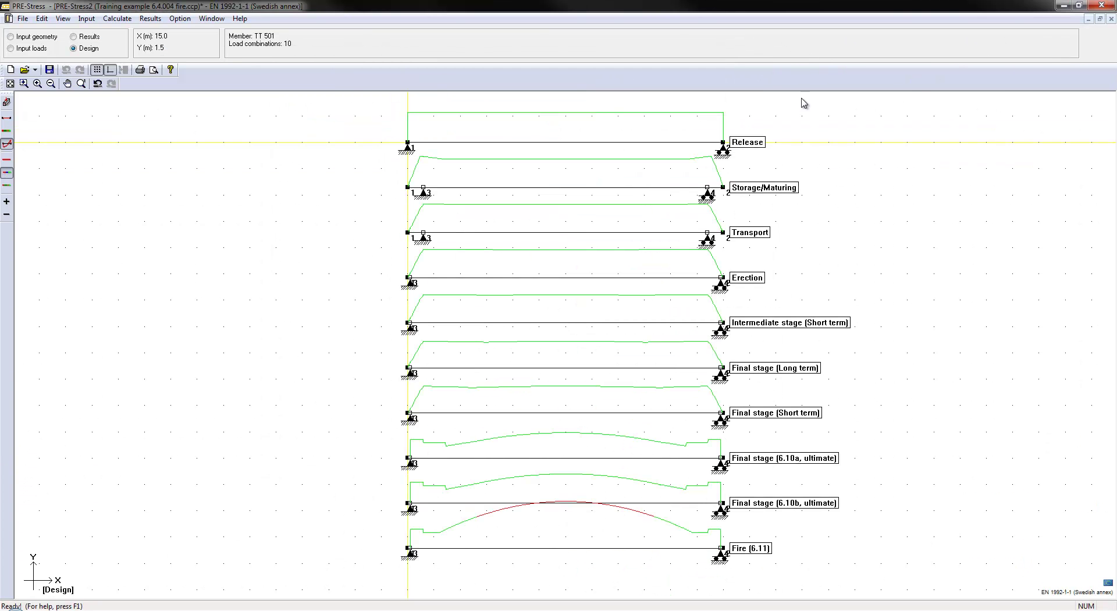
click(150, 18)
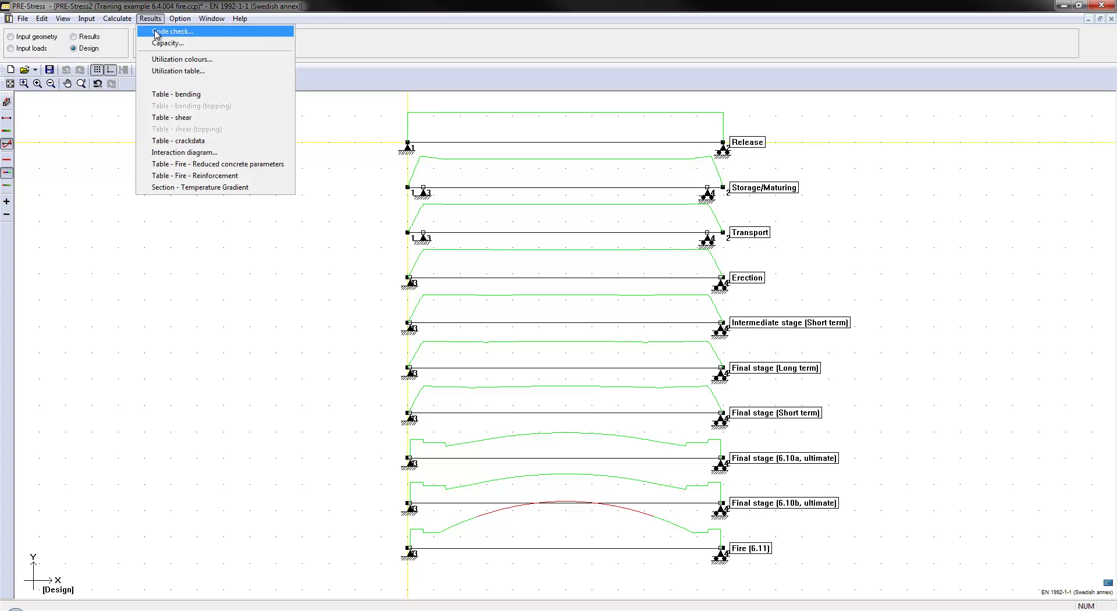
click(187, 120)
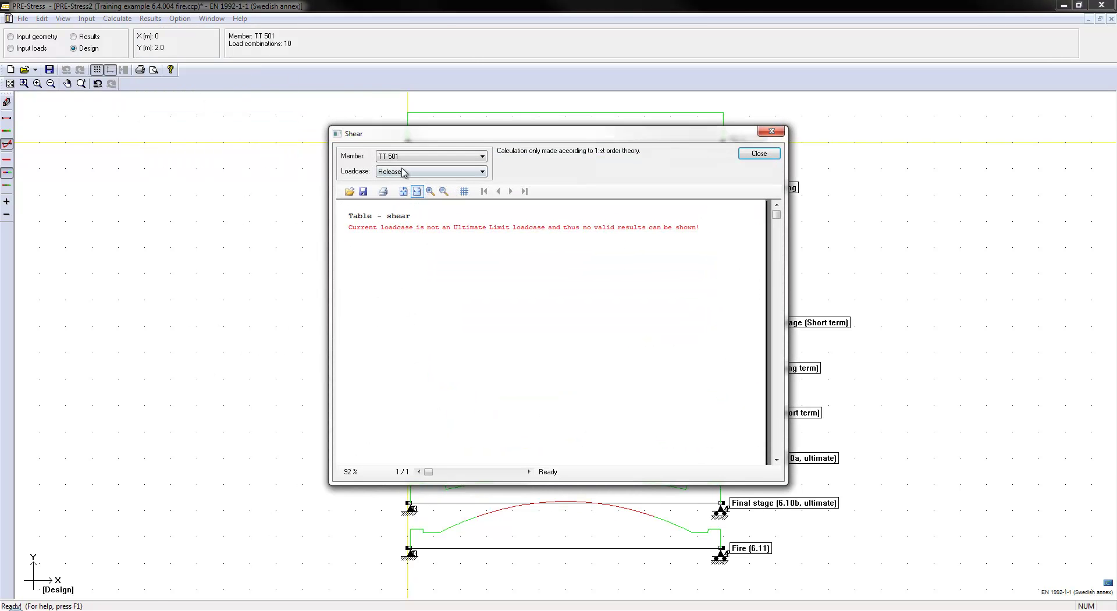
click(414, 172)
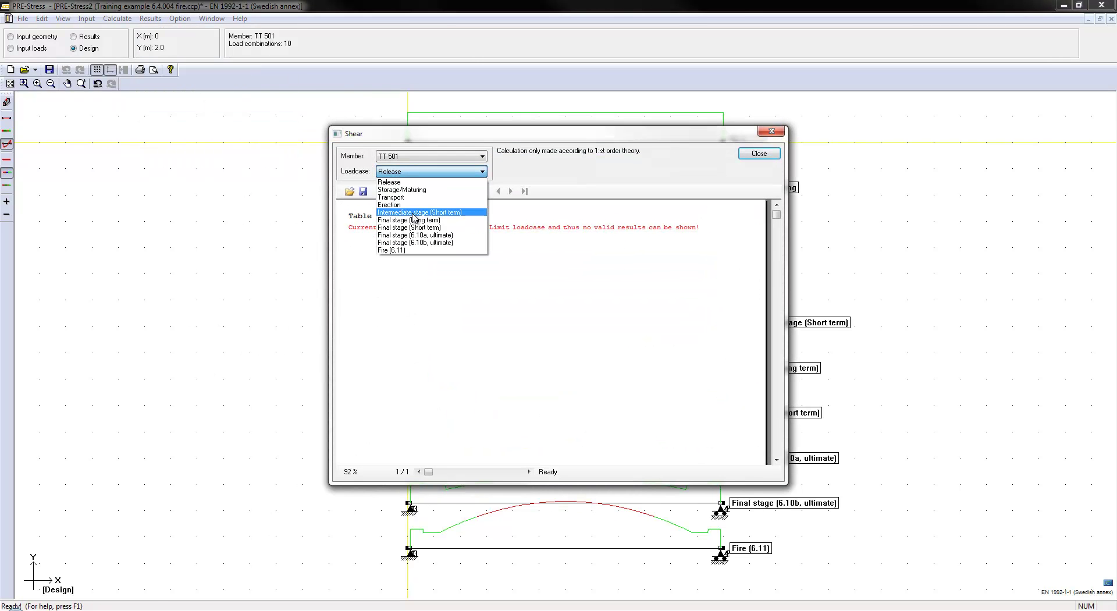
click(417, 254)
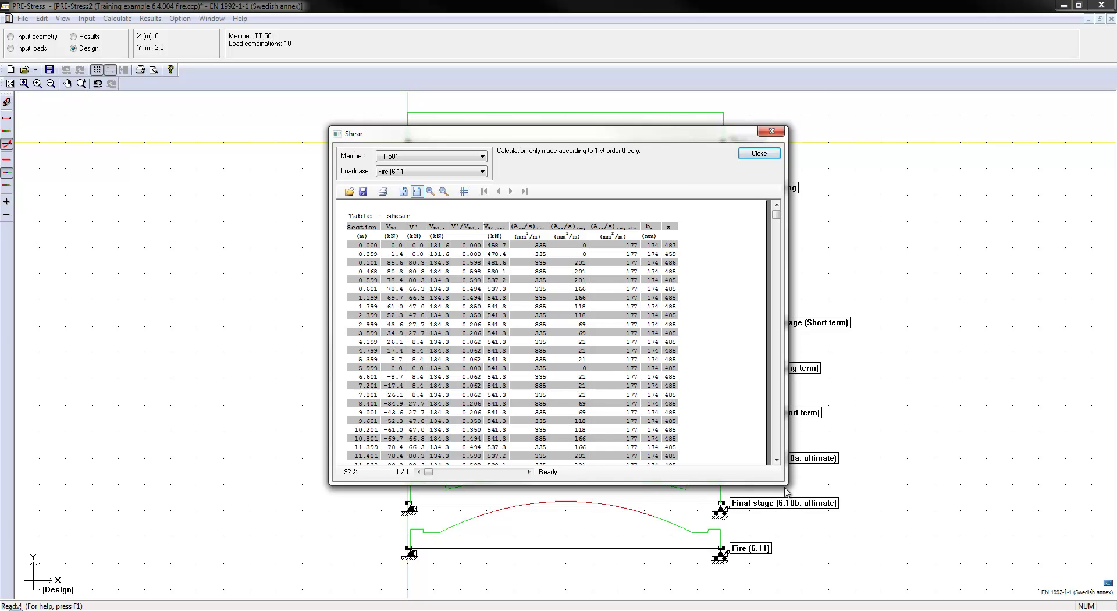
drag(783, 482, 1027, 581)
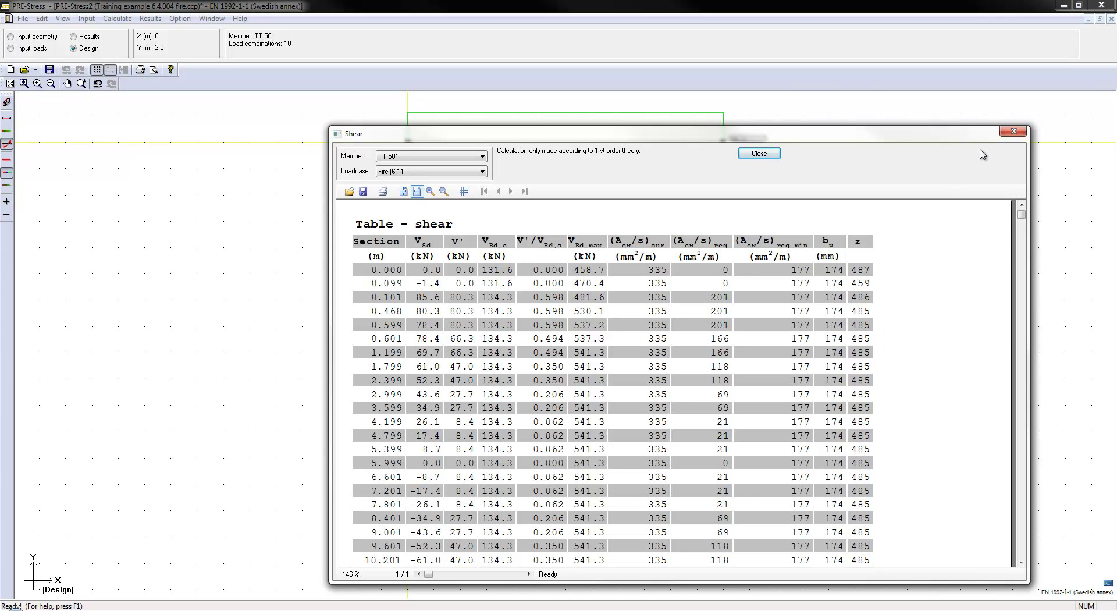
click(760, 154)
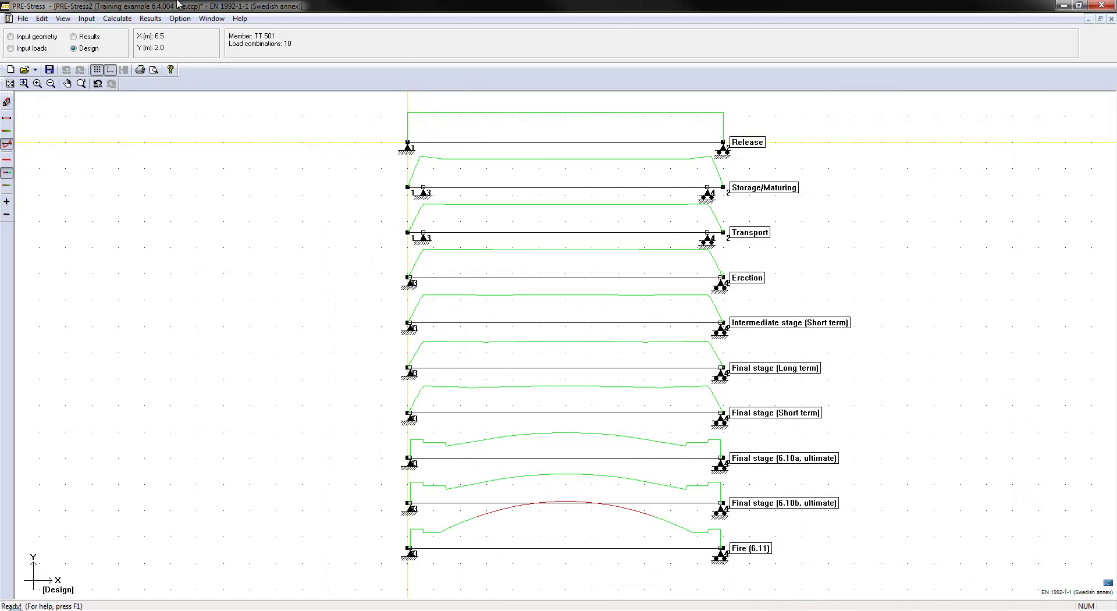
click(148, 19)
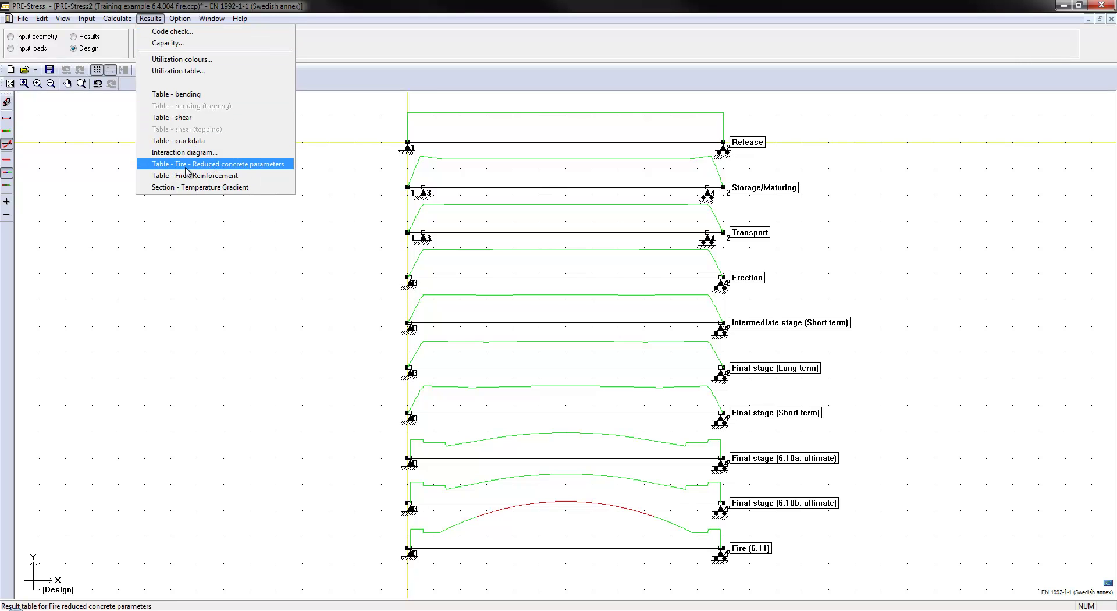
click(217, 168)
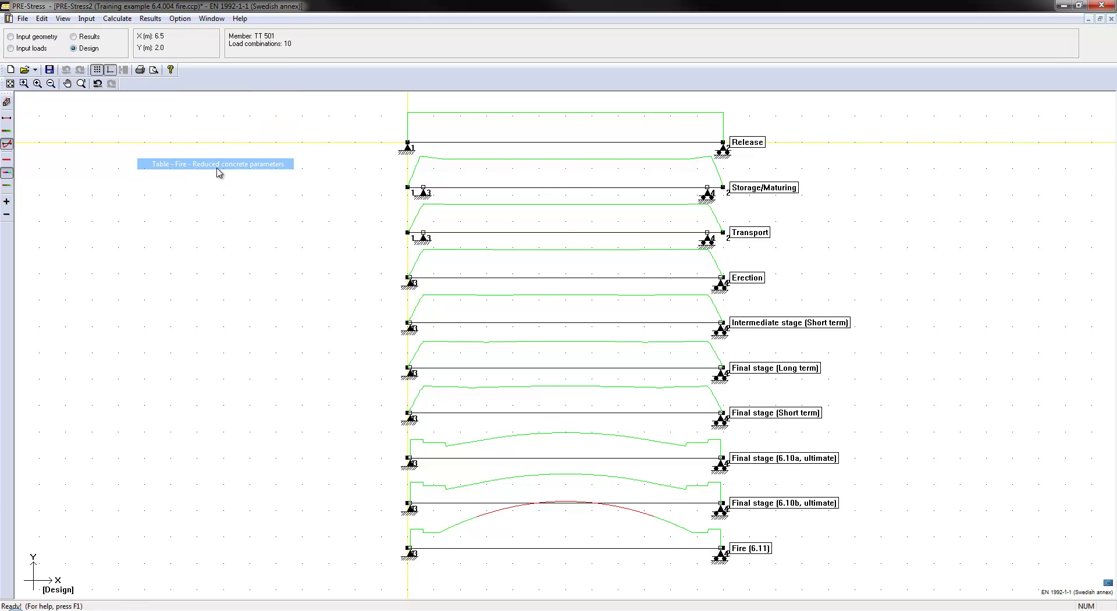
drag(480, 131, 337, 115)
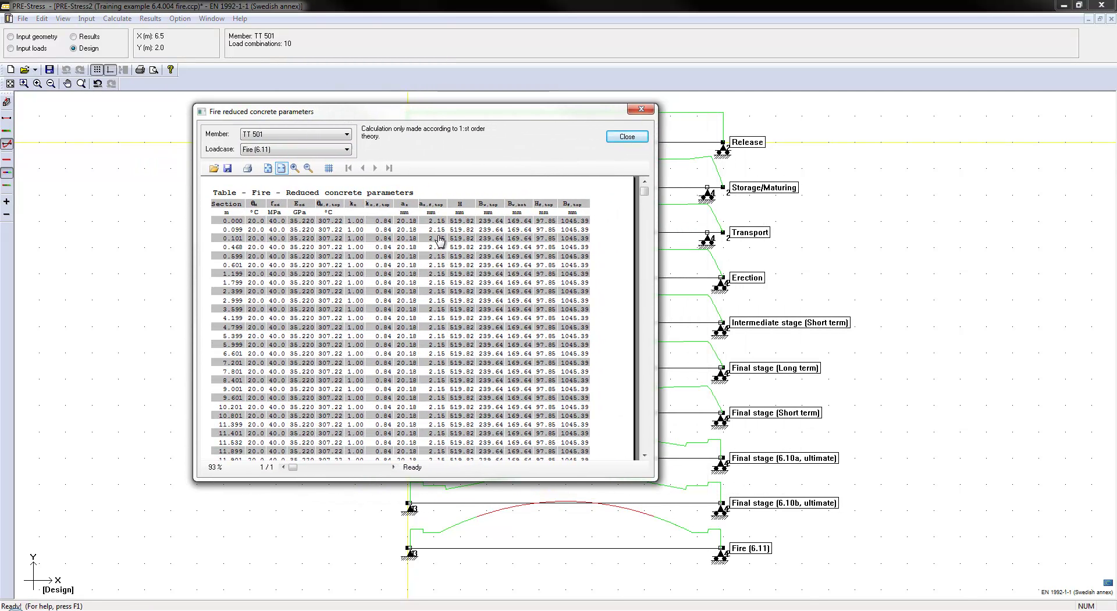
drag(654, 489, 987, 566)
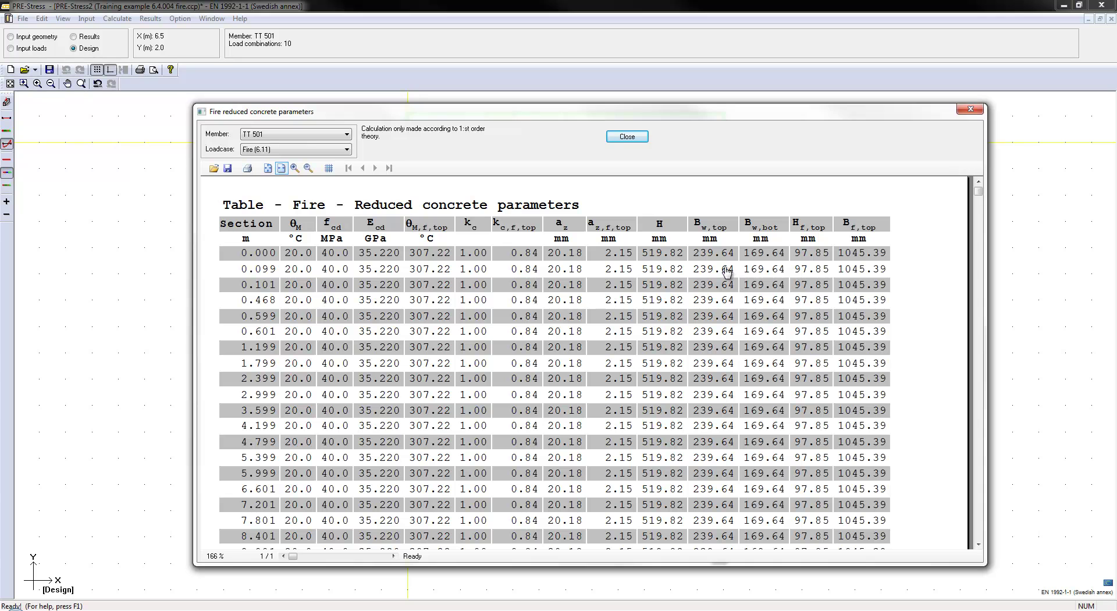
click(642, 136)
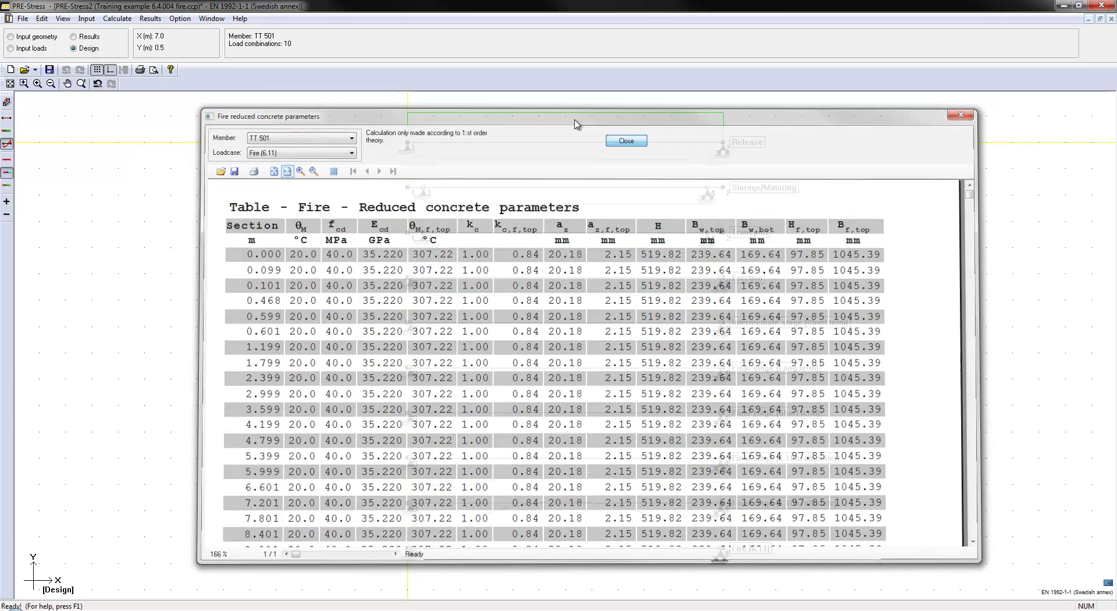
click(150, 19)
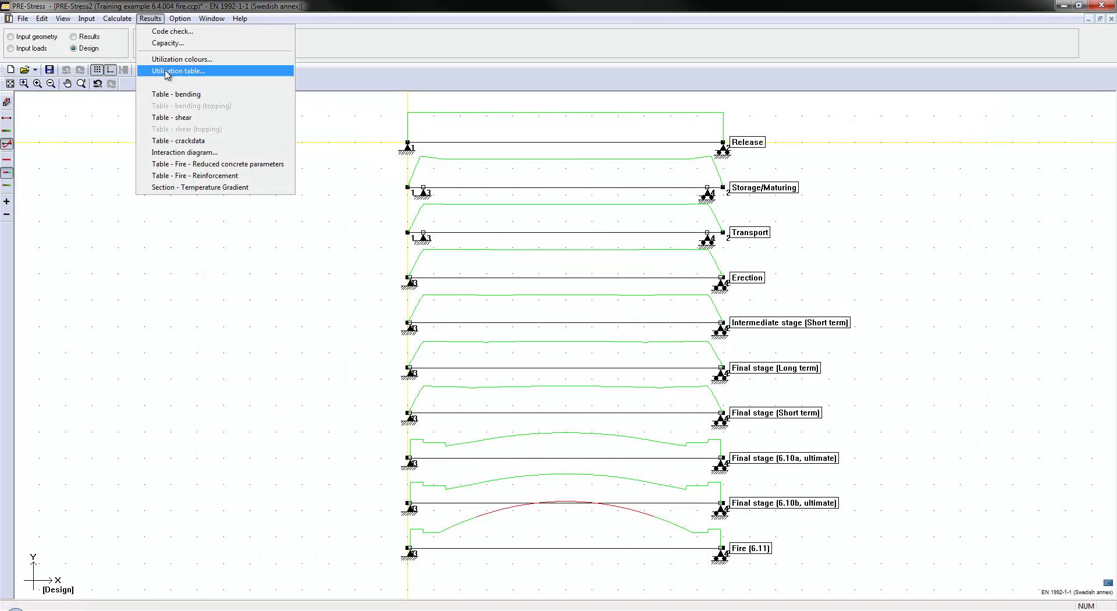
click(215, 176)
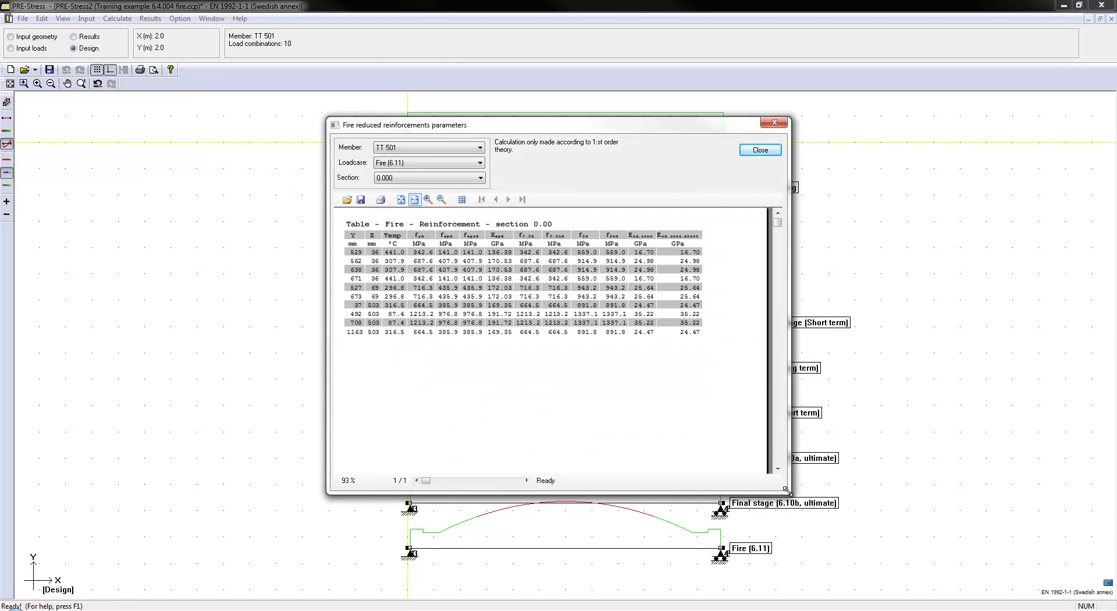
drag(785, 490, 1113, 443)
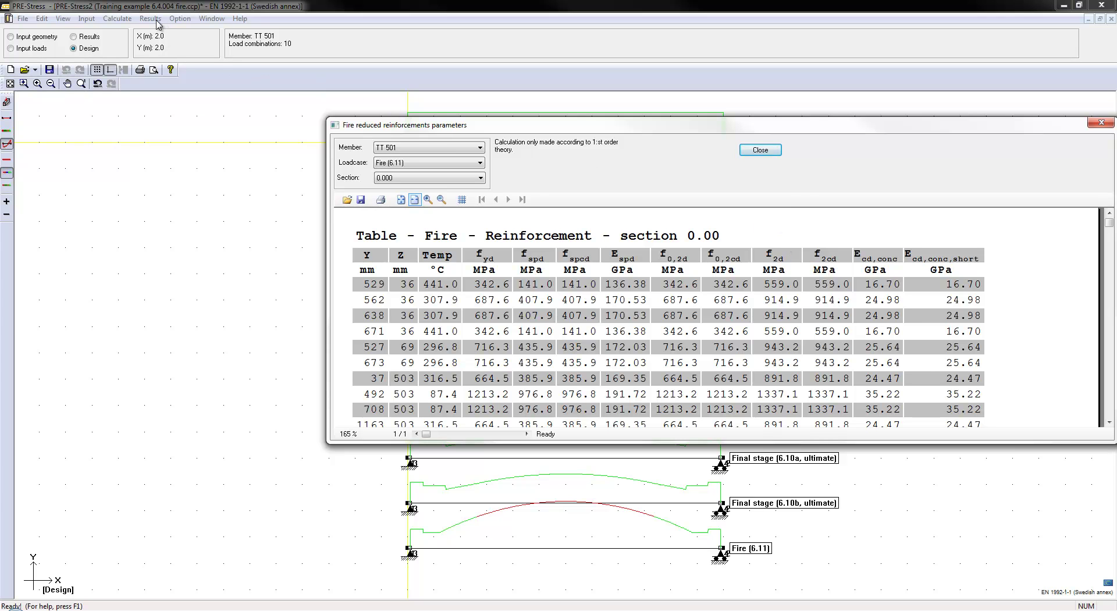
Close the fire reinforcement table and show TT 501's section temperature gradient for Fire (6.11)
click(761, 150)
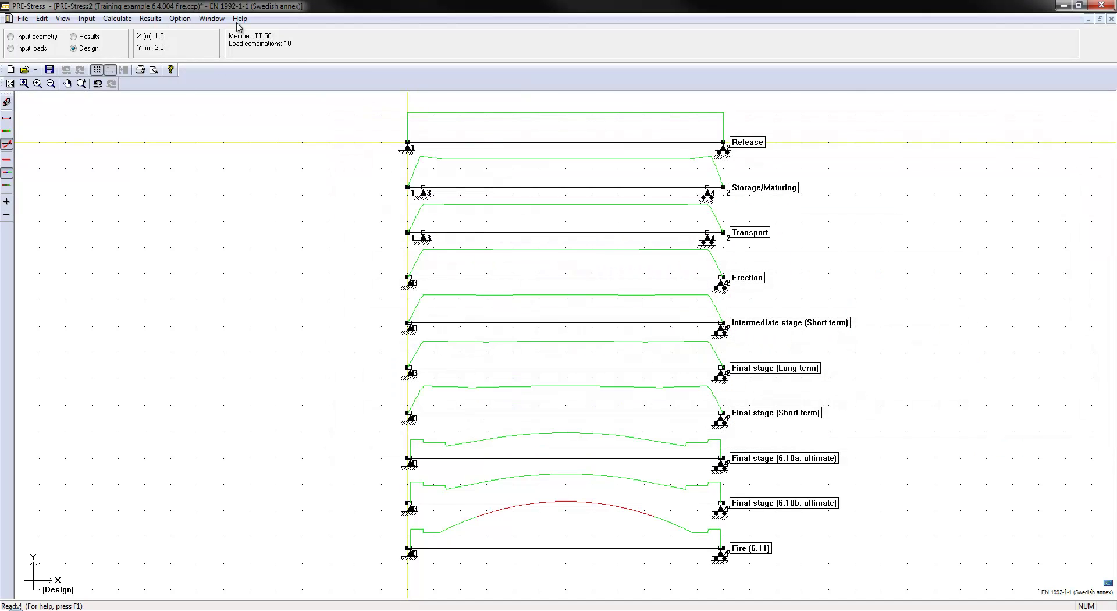
click(150, 18)
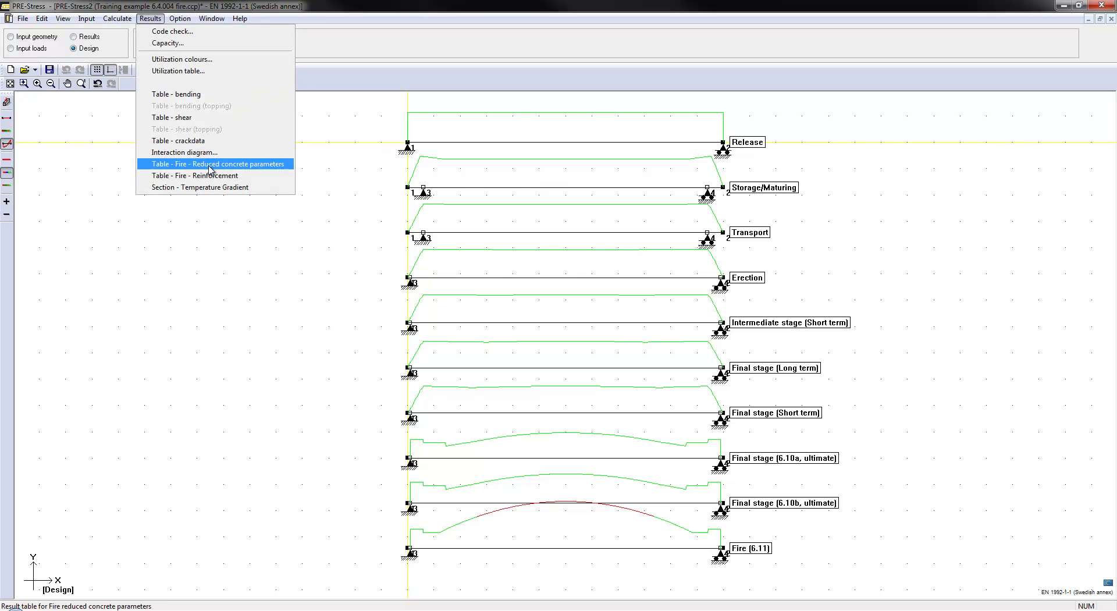
click(224, 187)
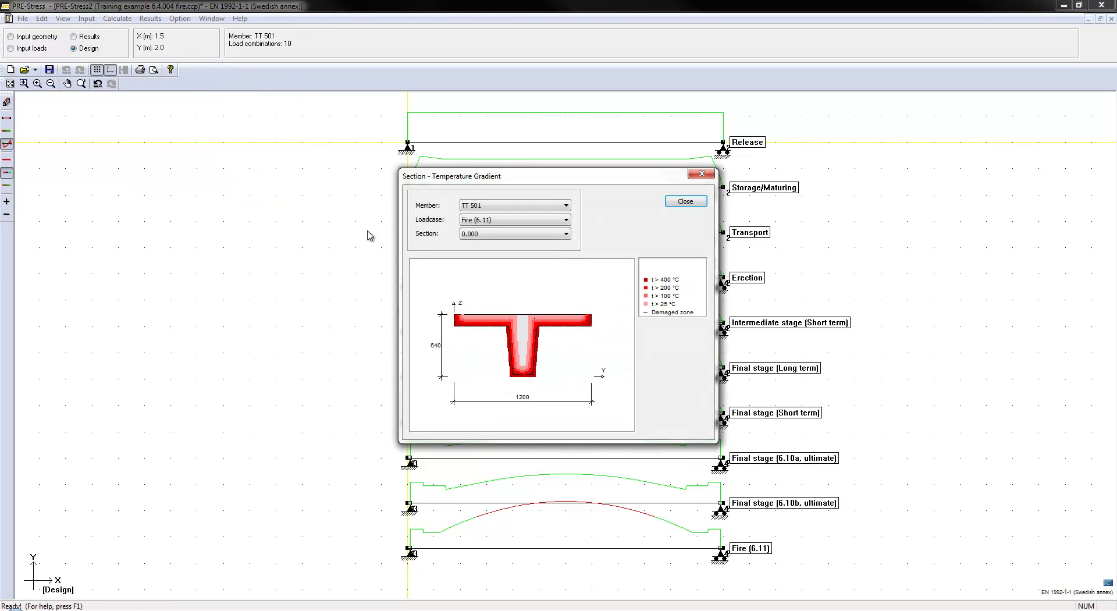